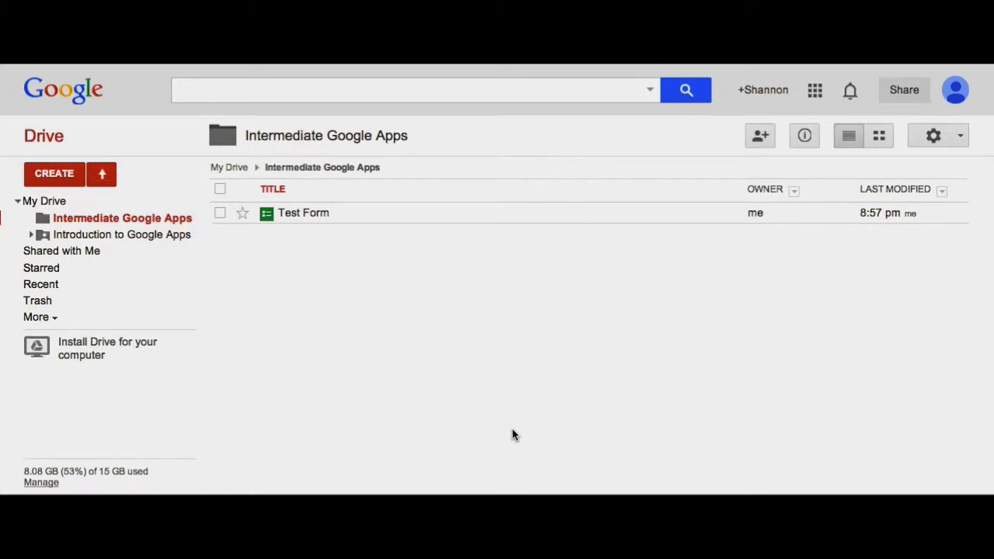
Create a new form titled "Intermediate Form" with the Letterhead theme.
left_click(53, 174)
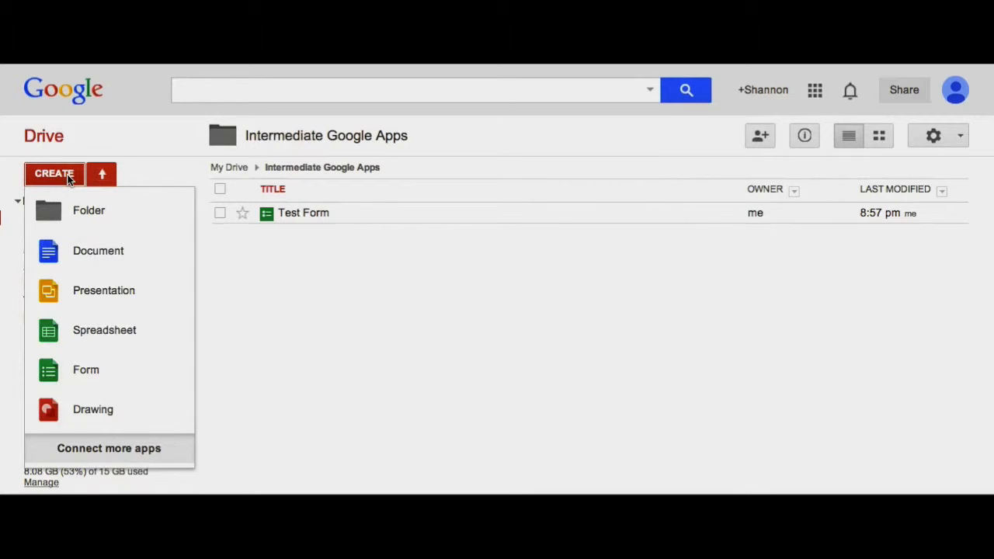
left_click(82, 370)
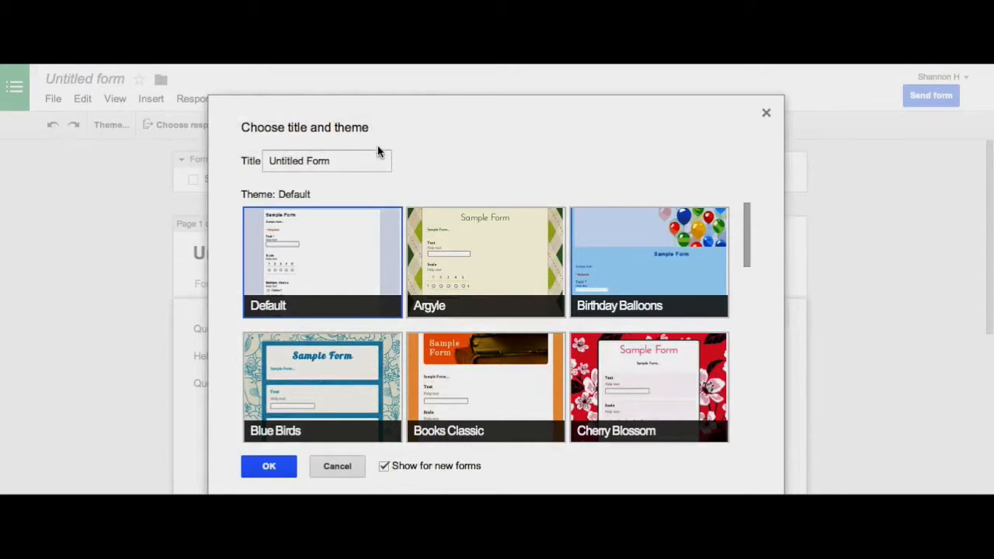
left_click_drag(362, 162, 230, 159)
type("Intermediate Form")
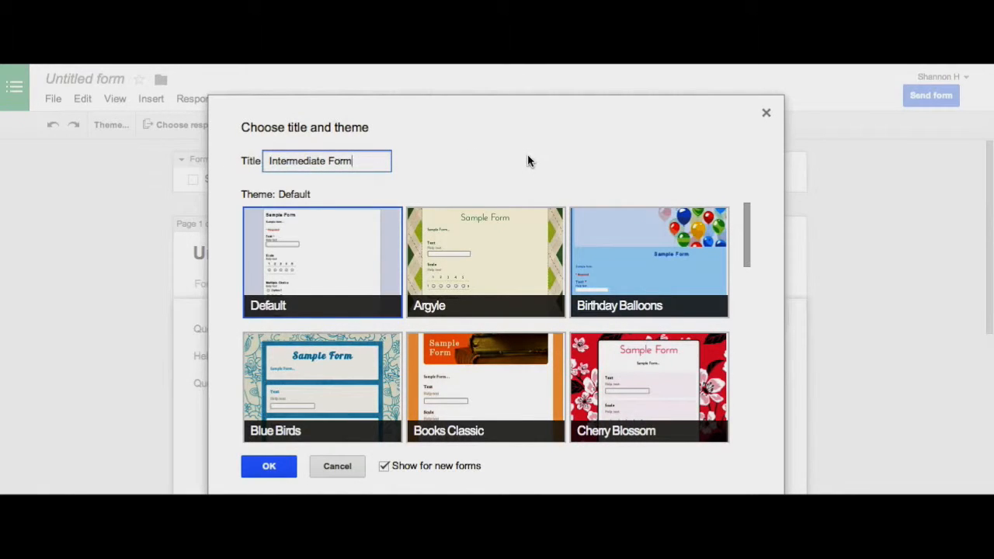
left_click_drag(747, 226, 748, 348)
left_click(334, 336)
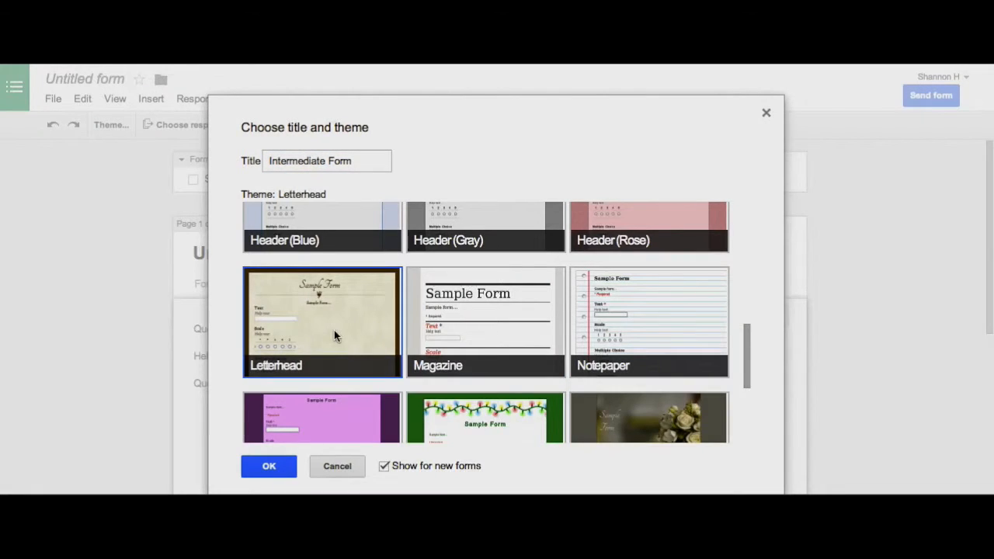
left_click(270, 466)
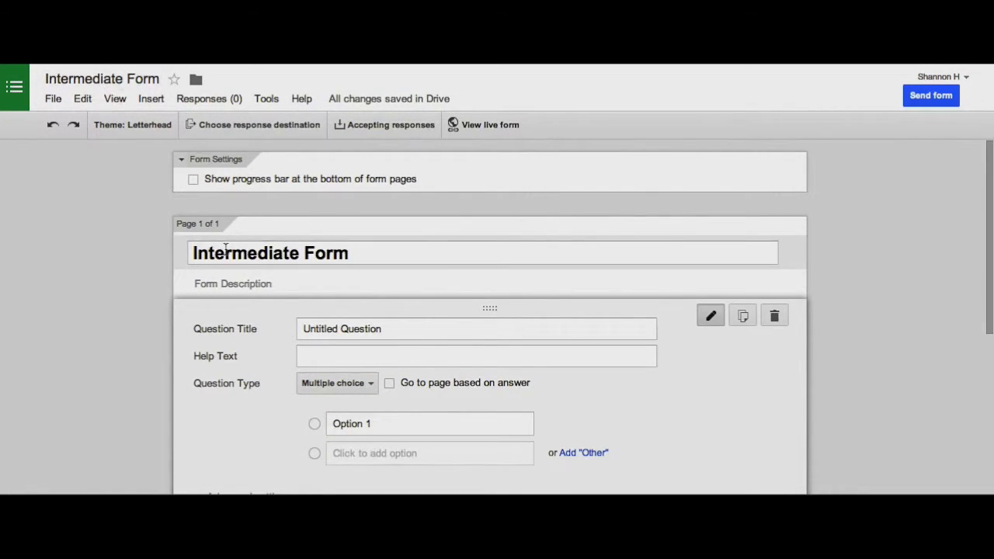
Enter the form description "This form will be used to show the different features of forms.".
left_click(296, 282)
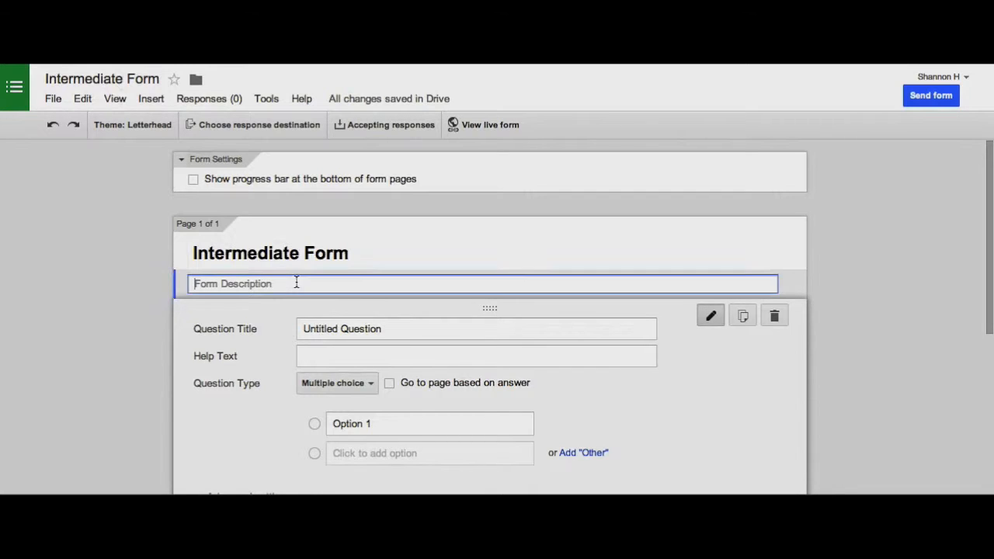
type("This form will be used to show the different features of forms.")
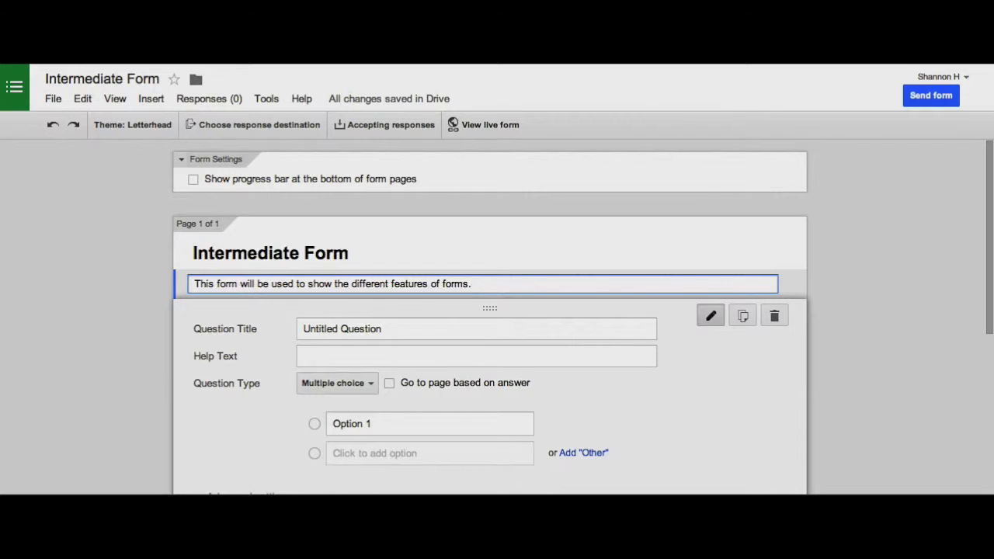
Turn the first question into a required Text question titled "Name" and finish editing it.
scroll(140, 305, "down", 3)
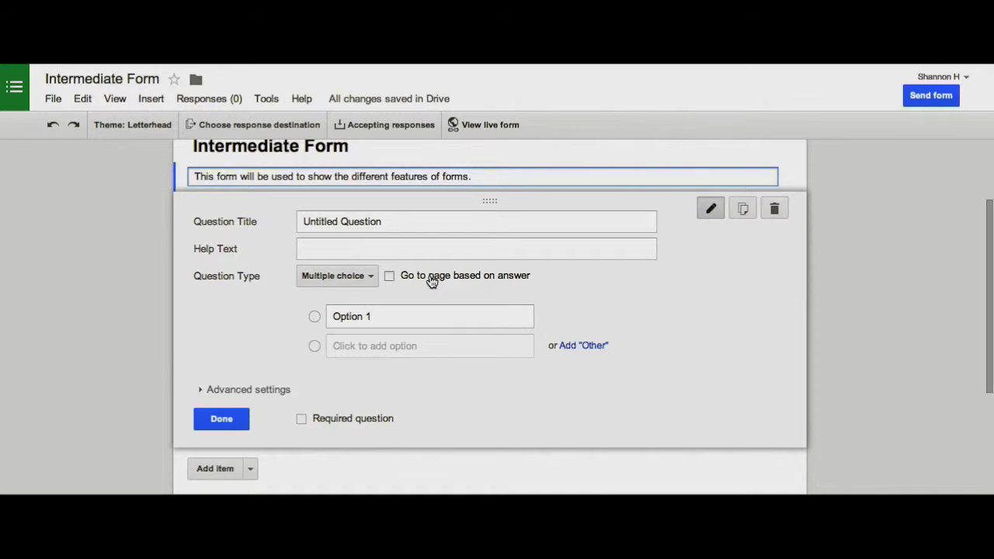
left_click(368, 282)
left_click(351, 235)
triple_click(351, 222)
type("Name")
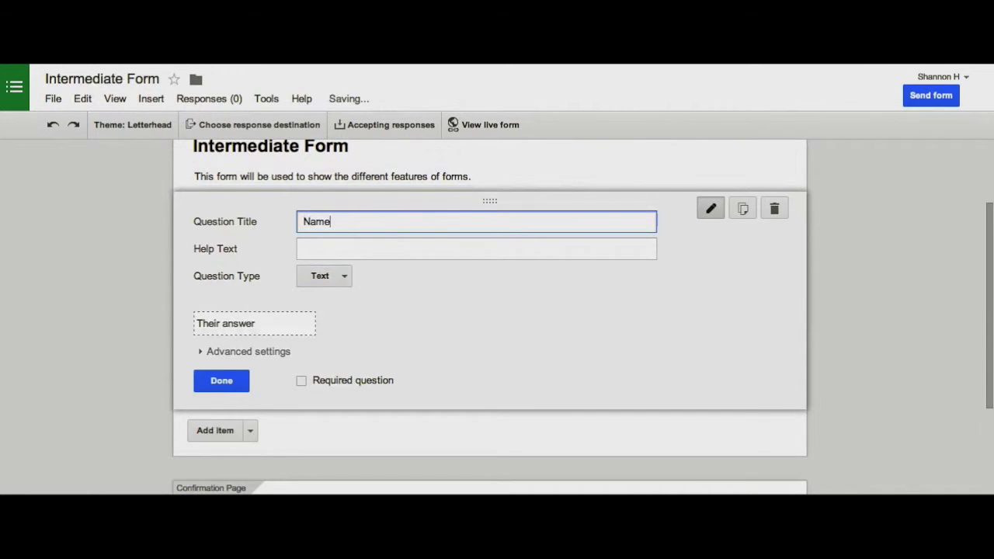
left_click(336, 247)
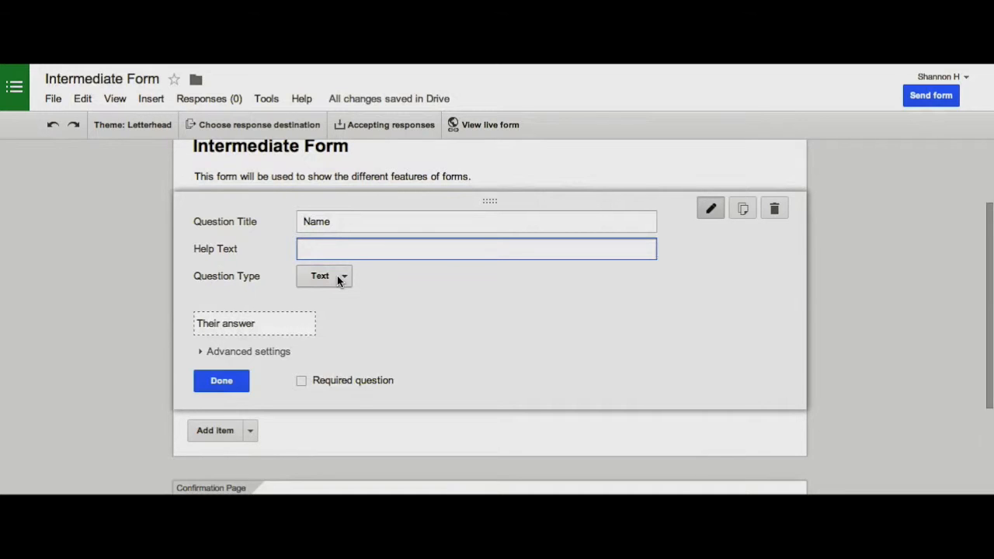
left_click(301, 382)
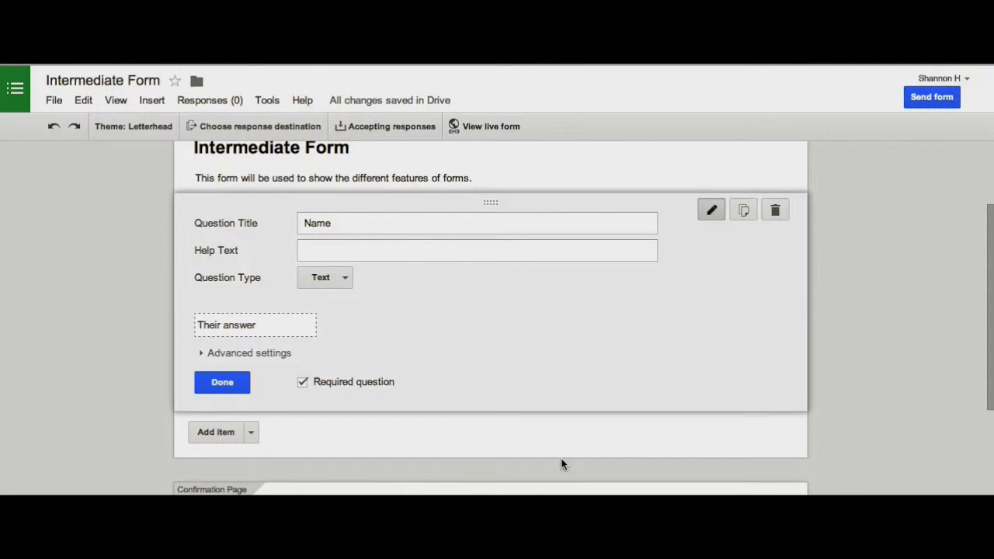
left_click(234, 384)
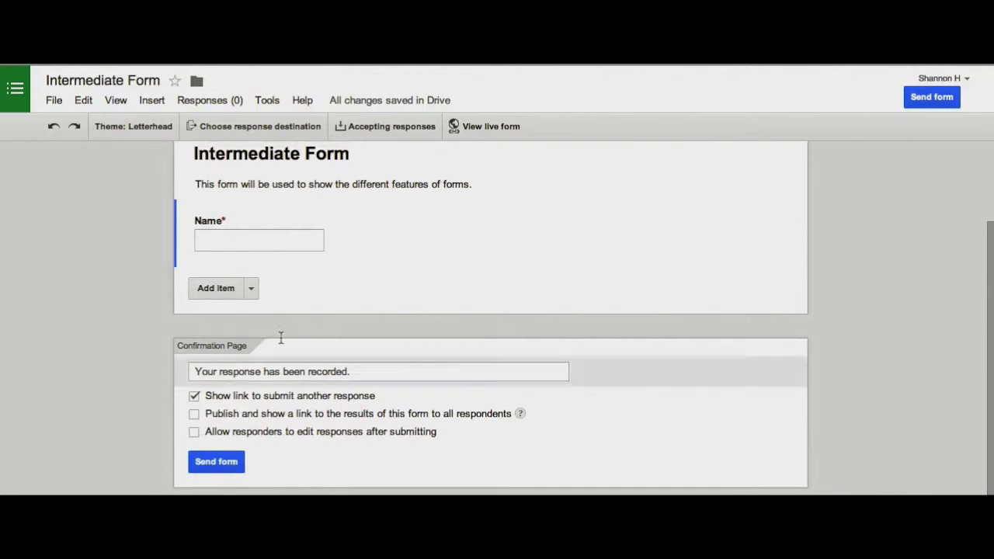
Reopen the Name question to view its edit, duplicate and delete options, and close it without changes.
mouse_move(399, 225)
left_click(399, 234)
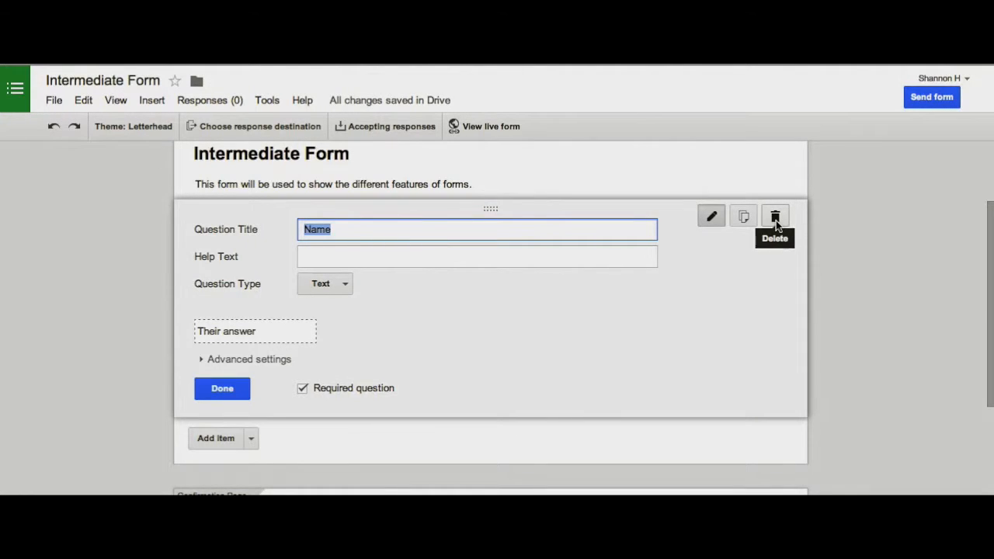
left_click(241, 386)
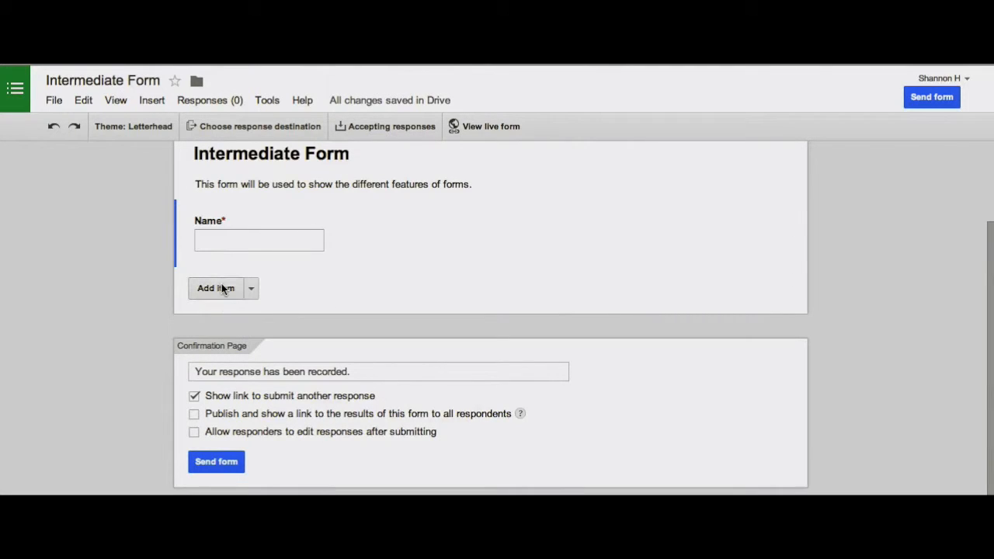
Add a required Paragraph text question titled "What is your favorite thing to do?".
left_click(253, 289)
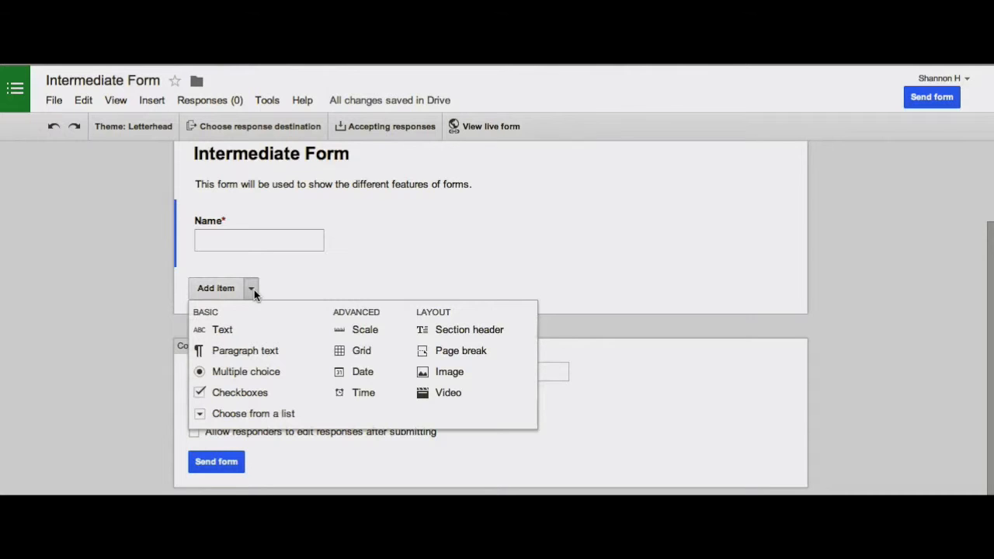
left_click(235, 351)
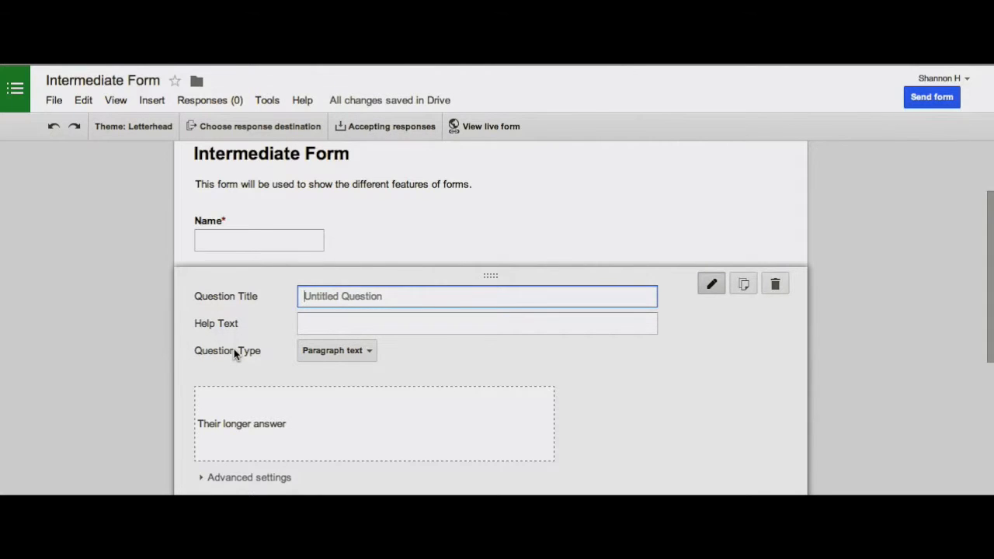
type("What is your favorite thing to do?")
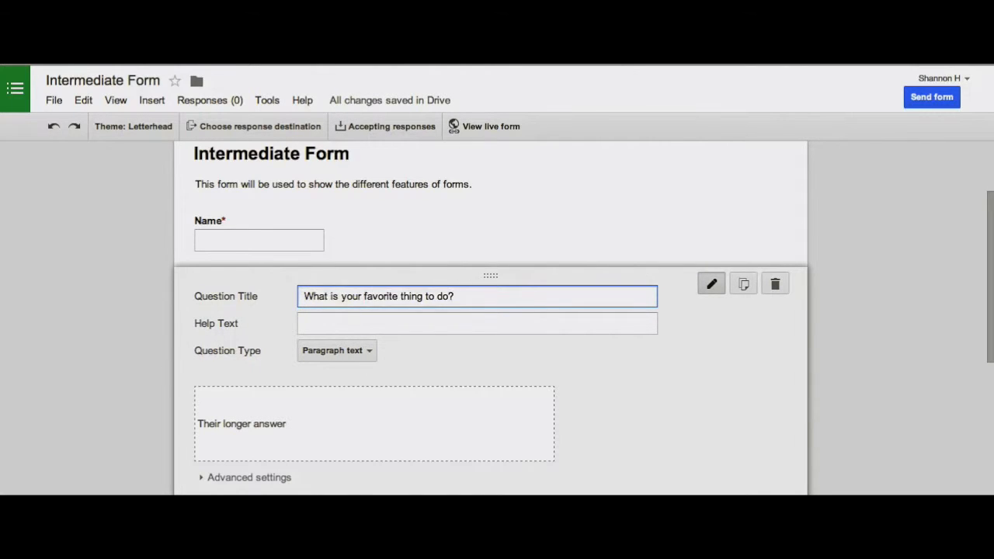
scroll(189, 338, "down", 2)
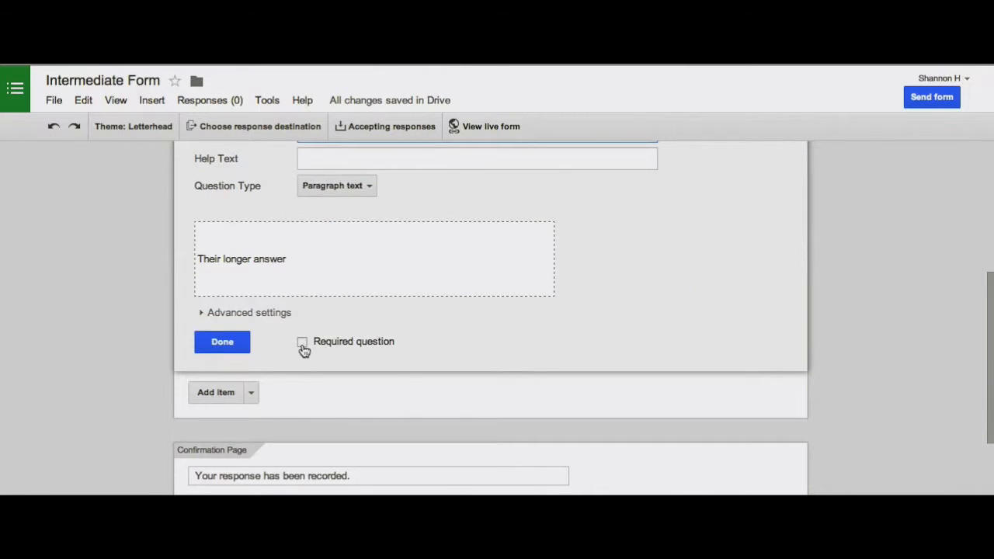
left_click(303, 345)
left_click(201, 343)
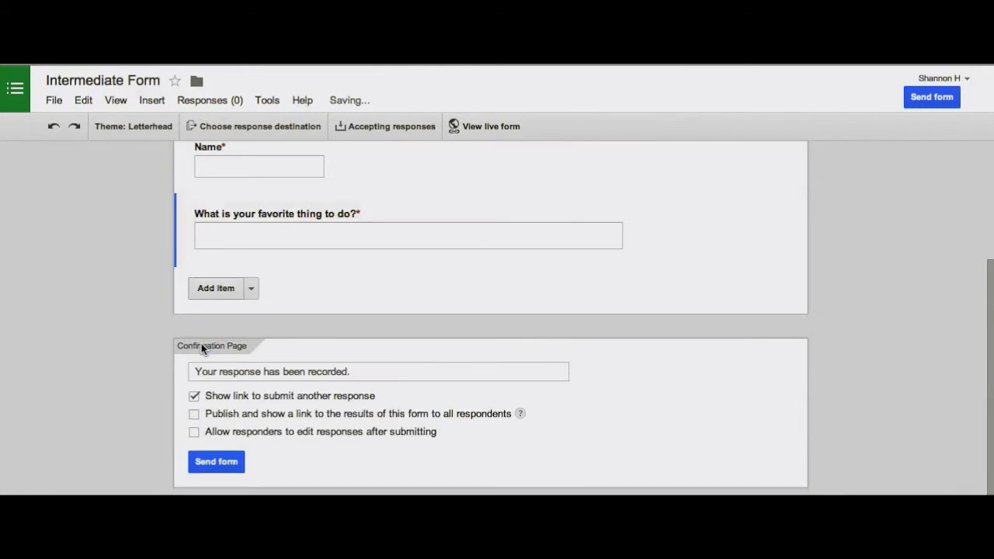
Add a Multiple choice question titled "Which is the correct answer?" below the paragraph question.
left_click(250, 288)
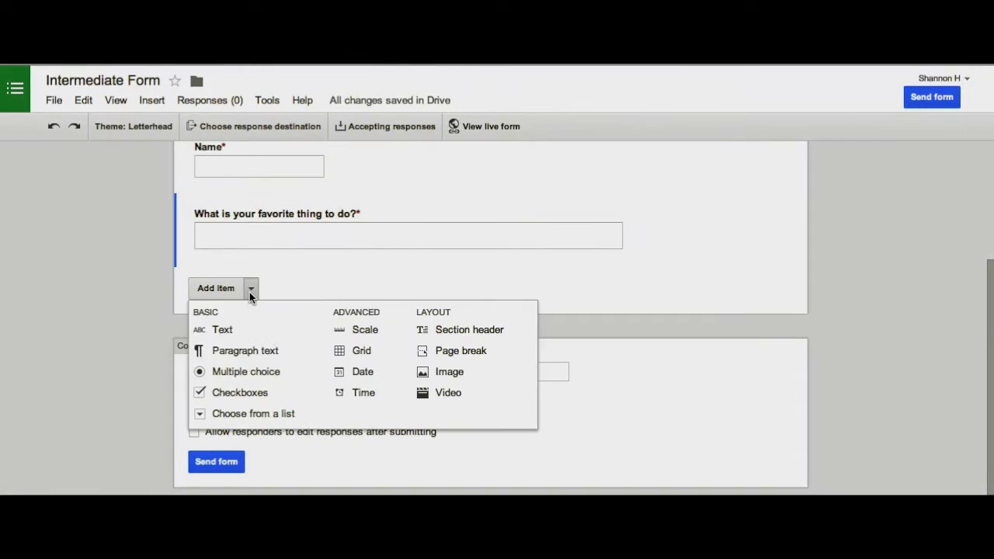
left_click(238, 377)
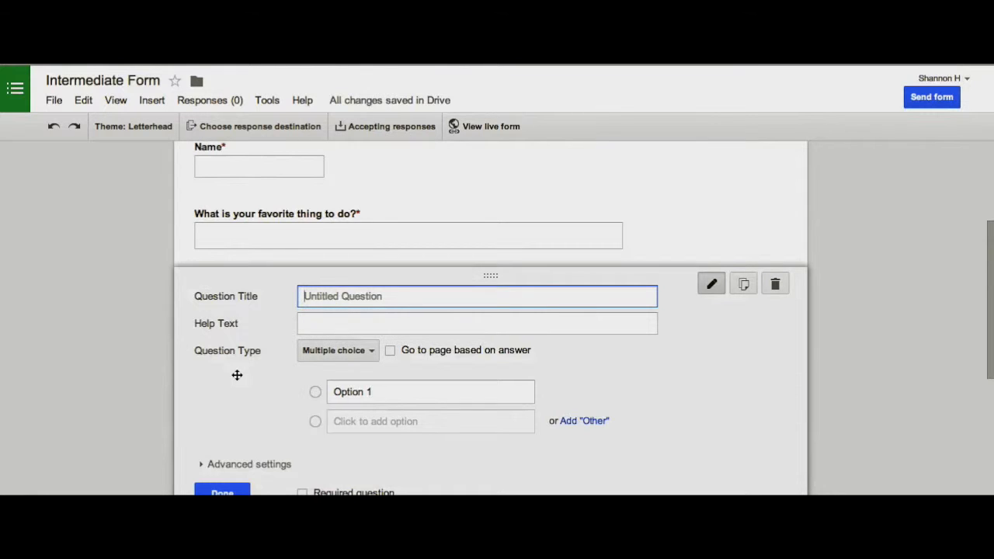
type("Which is the correct answer?")
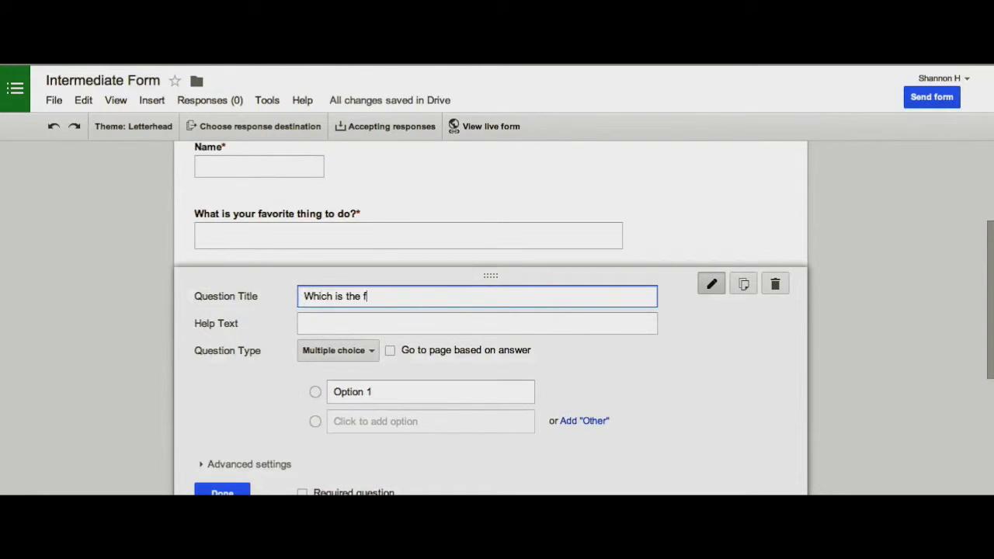
Give the multiple choice question the options "This one", "The second one" and "The third one".
scroll(257, 375, "down", 1)
left_click(389, 333)
type("This one")
key("Return")
type("The second one")
key("Return")
type("The third one")
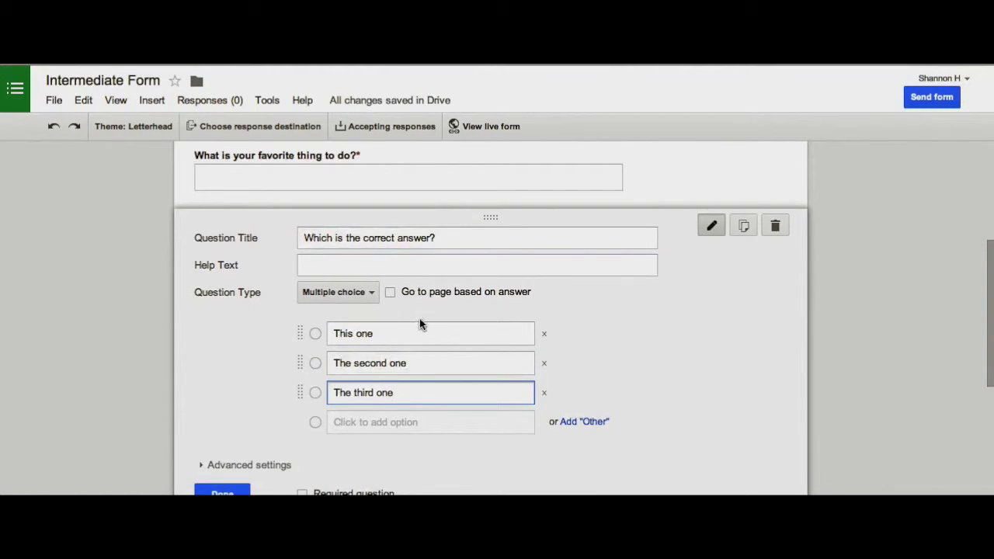
Make the multiple choice question required and finish editing it.
scroll(403, 415, "down", 1)
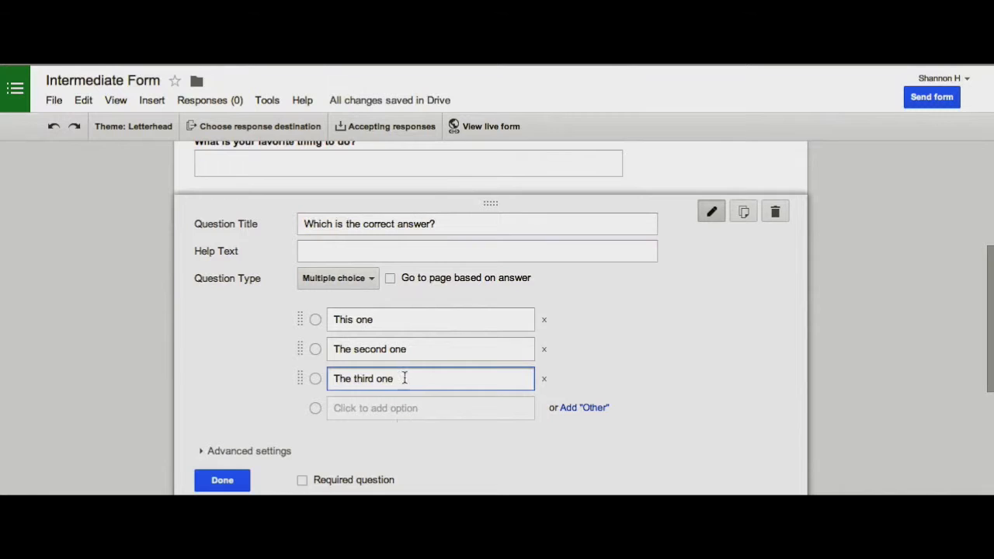
scroll(404, 407, "down", 1)
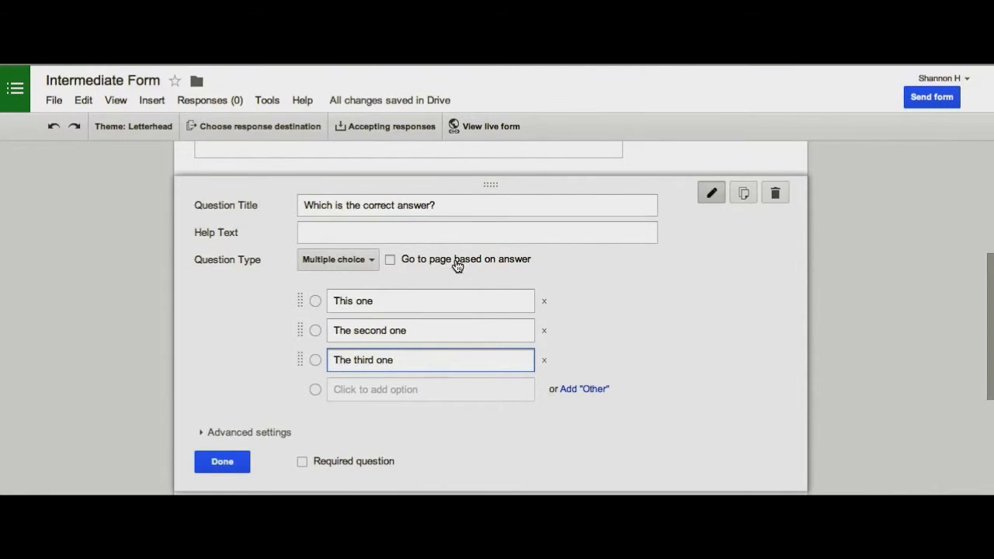
scroll(246, 383, "down", 1)
scroll(246, 383, "down", 1)
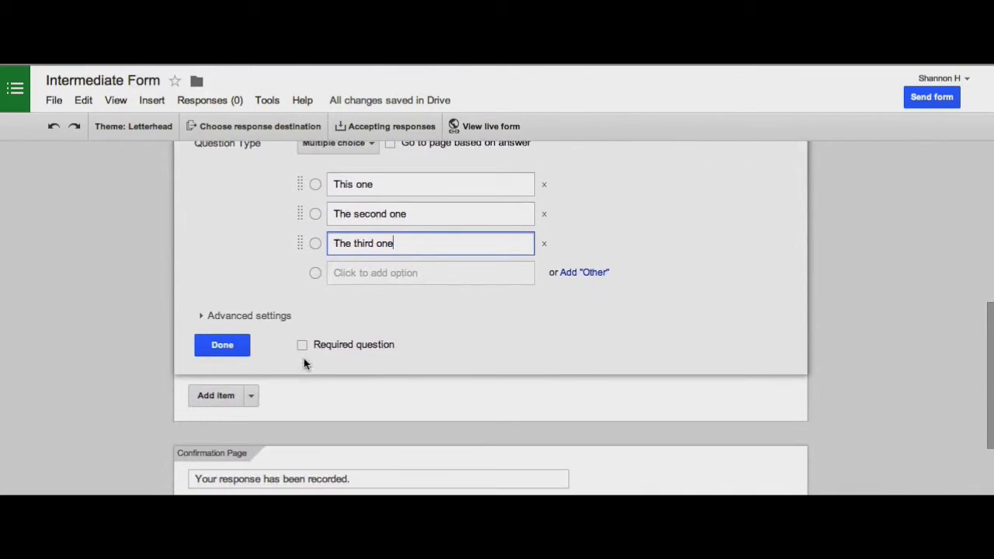
left_click(303, 345)
left_click(224, 346)
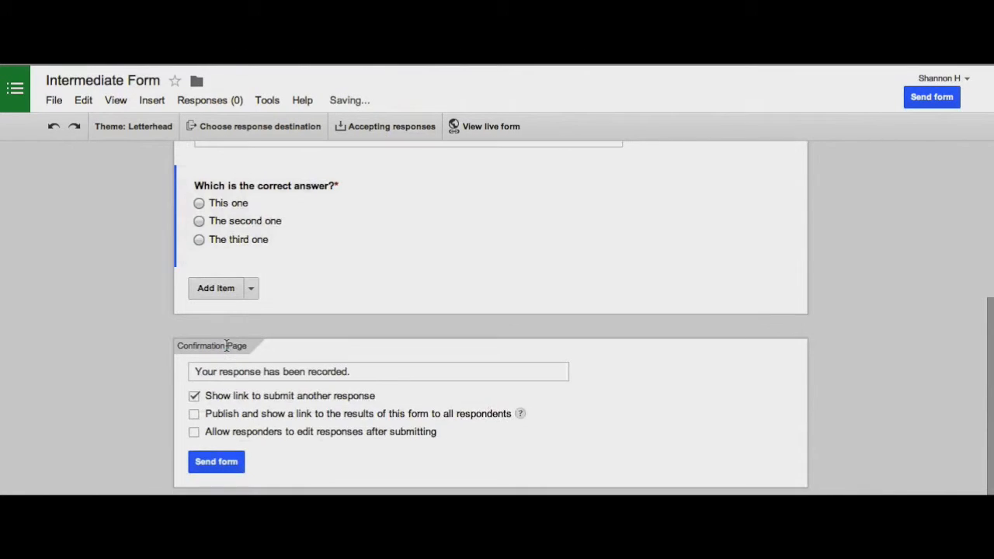
Add a Checkboxes question titled "Which is your favorite tool?" with the help text "Choose all that apply".
scroll(347, 289, "up", 2)
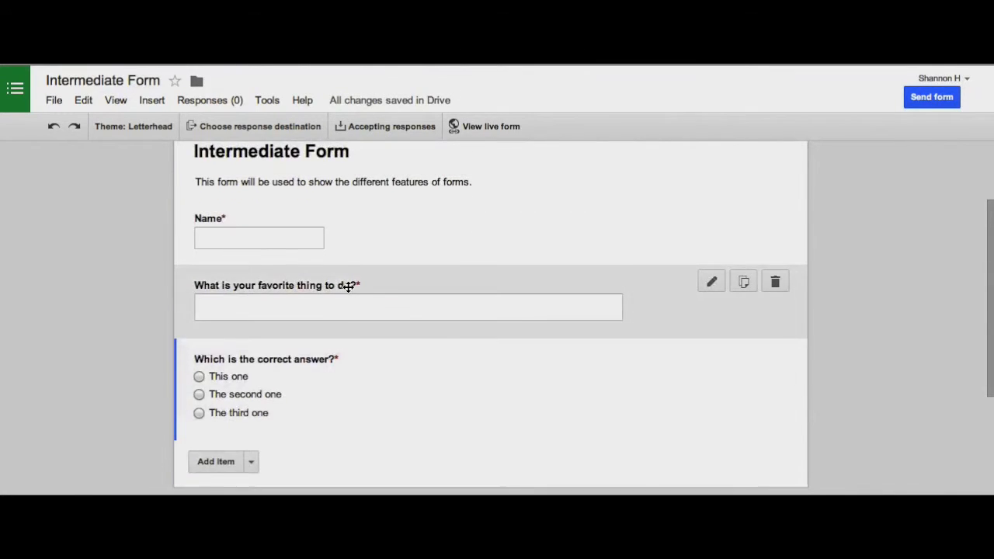
scroll(346, 287, "up", 1)
scroll(346, 286, "down", 5)
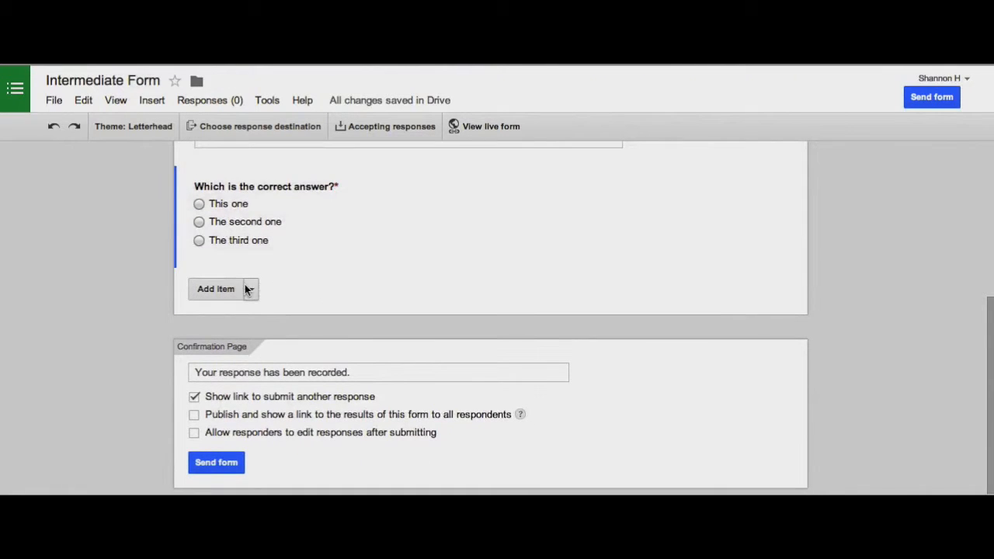
left_click(251, 290)
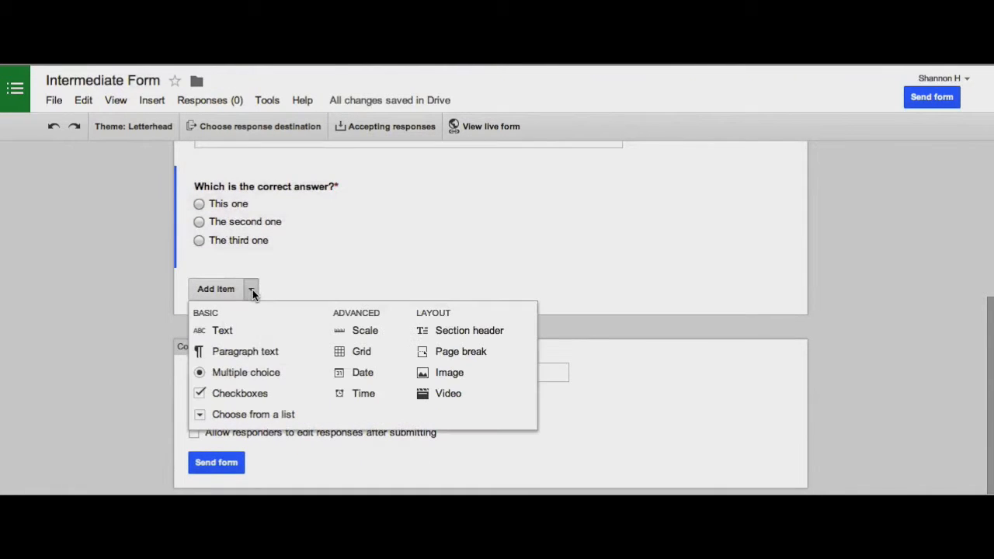
left_click(251, 395)
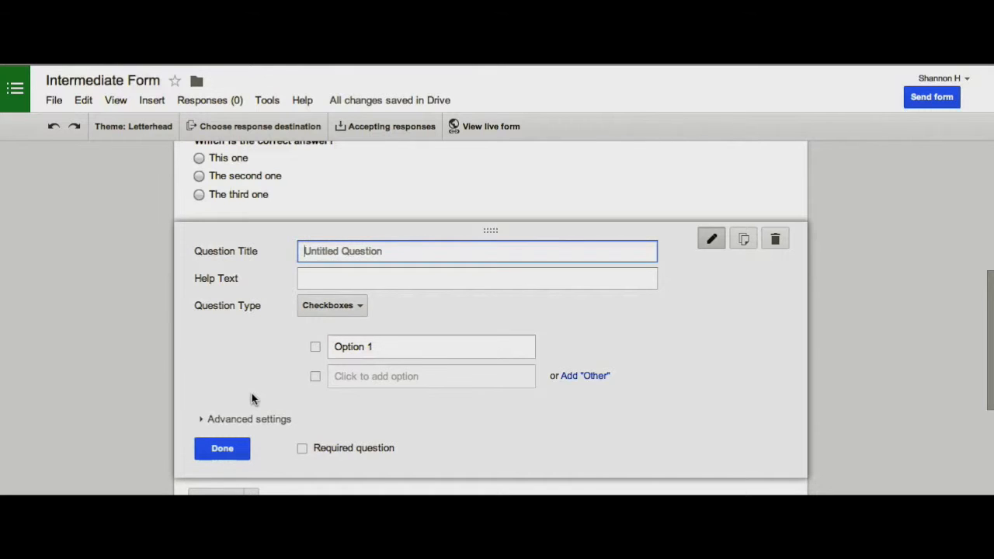
type("Which is your favorite tool?")
key("Tab")
type("Choose all that apply")
Give the checkboxes question the options "docs", "sheets" and "slides", plus an "Other" option.
key("Tab")
type("docs")
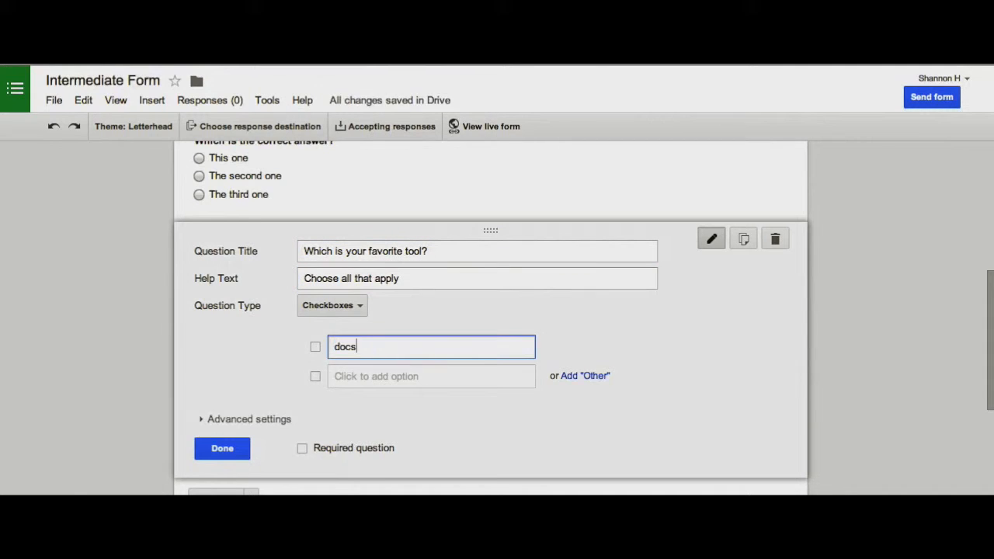
key("Return")
type("sheets")
key("Return")
type("slides")
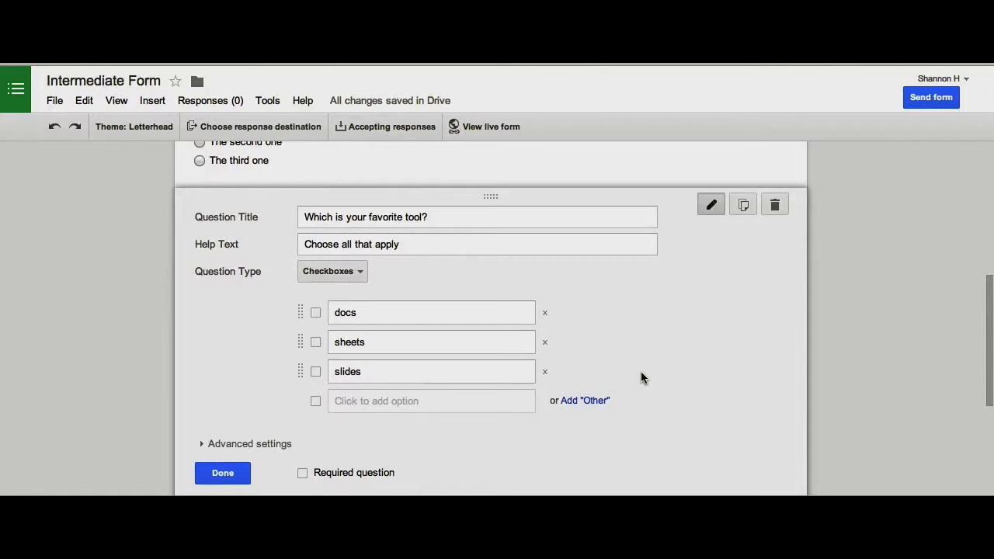
left_click(585, 400)
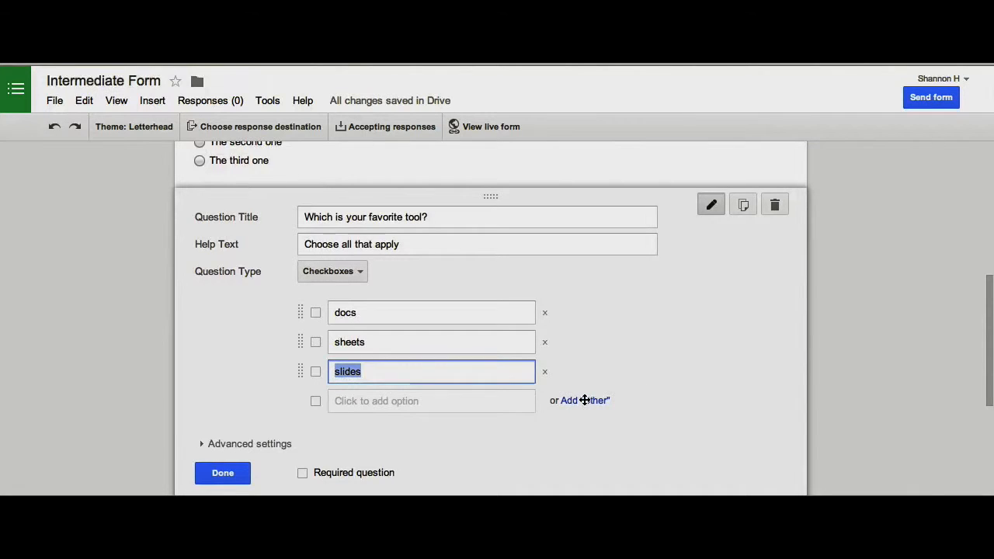
left_click(584, 400)
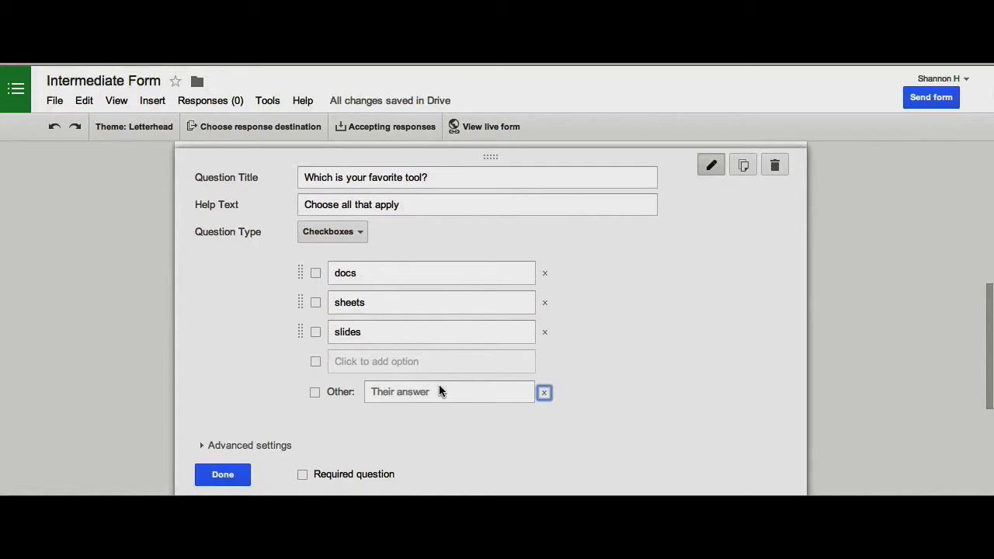
Make the checkboxes question required and finish editing it.
scroll(439, 388, "down", 2)
left_click(302, 420)
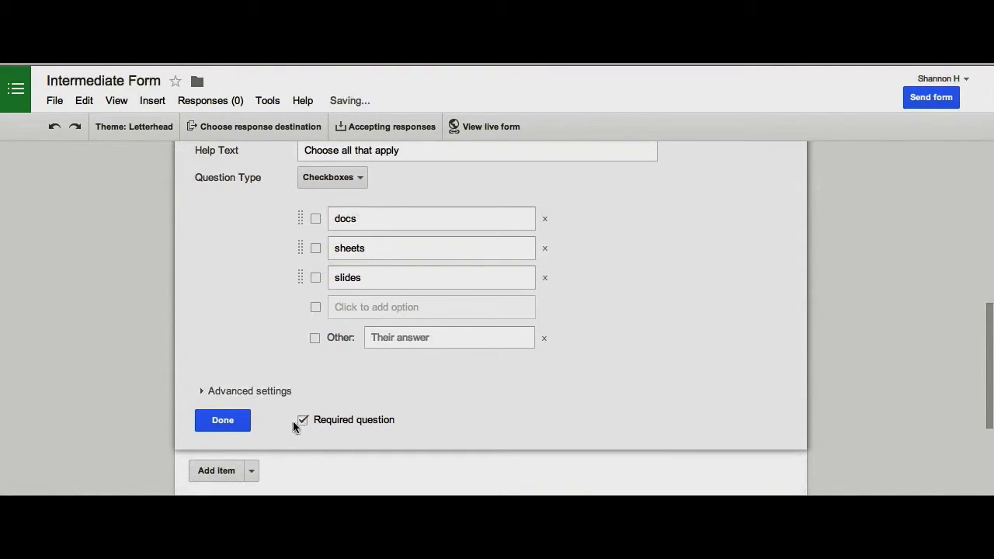
left_click(209, 423)
Add a Choose from a list question titled "Drop down Question" with the options "Option 1" through "Option 4".
left_click(252, 296)
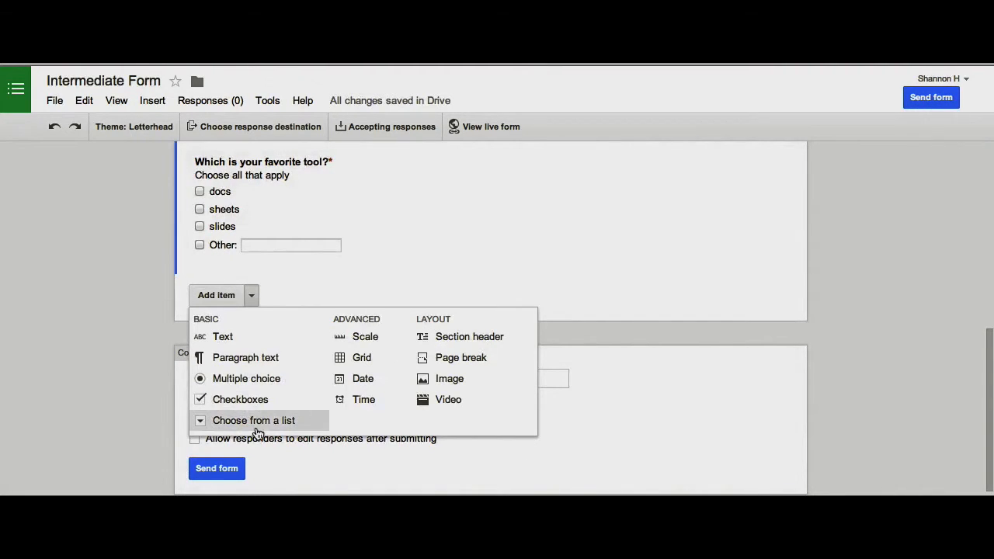
left_click(256, 423)
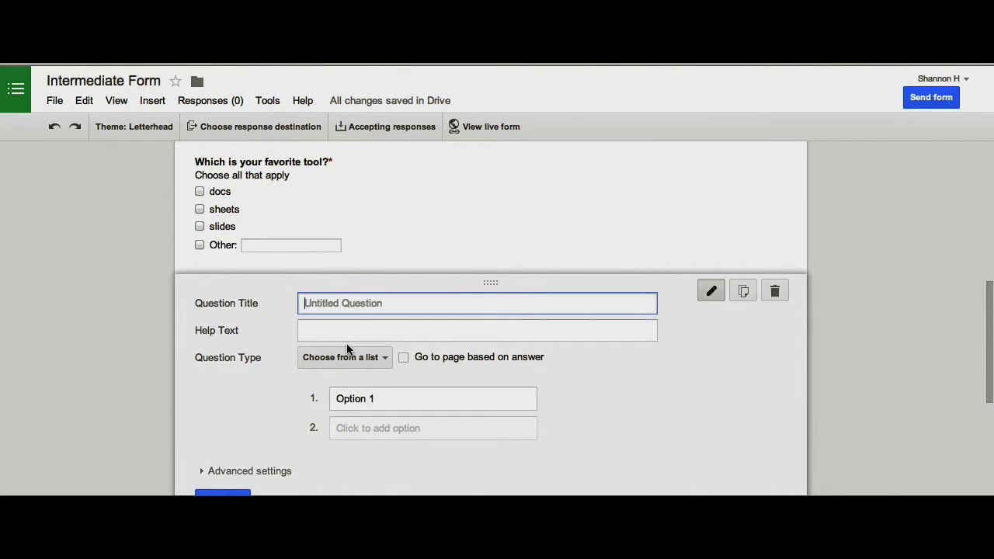
type("Drop down Question")
left_click(378, 428)
left_click(369, 457)
left_click(366, 445)
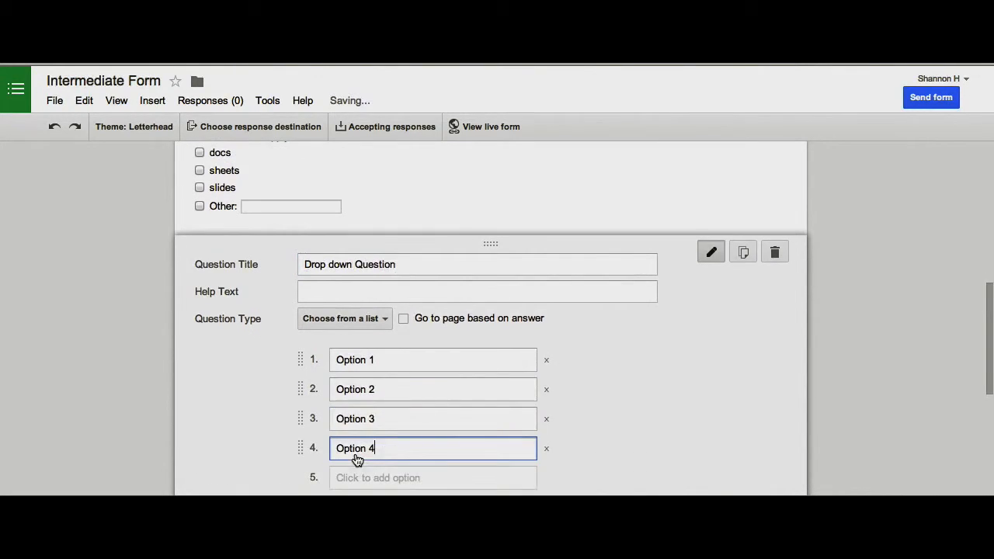
Make the drop-down question required and finish editing it.
scroll(388, 358, "down", 3)
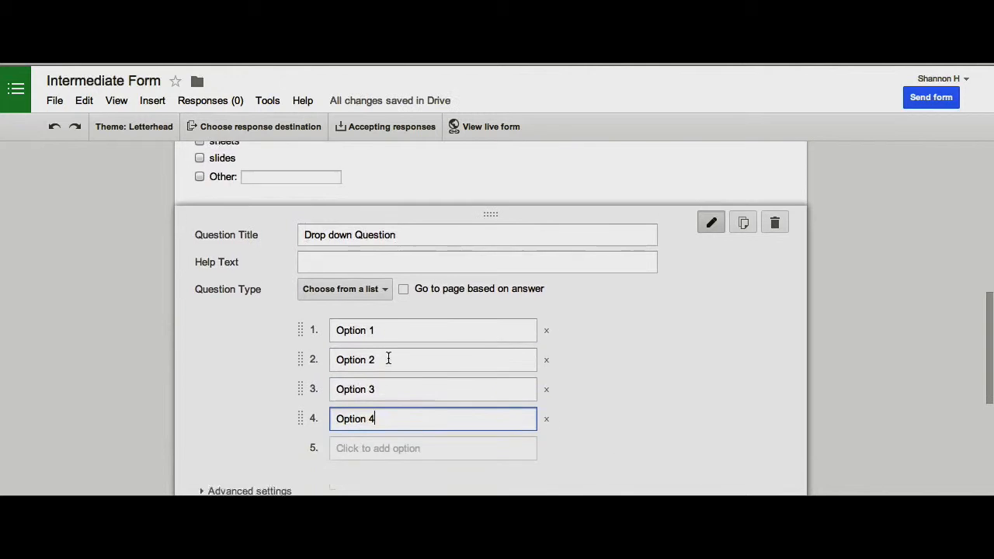
left_click(303, 386)
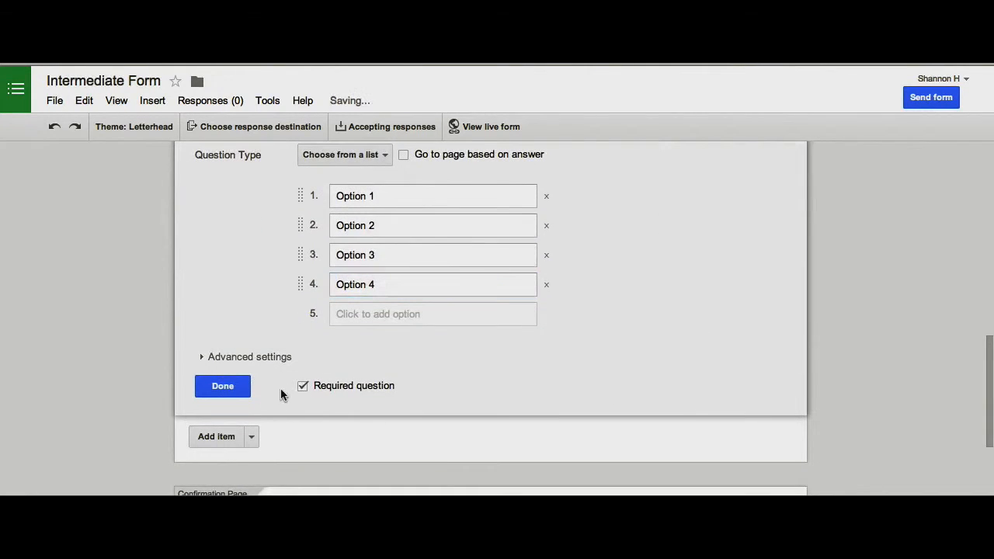
left_click(235, 389)
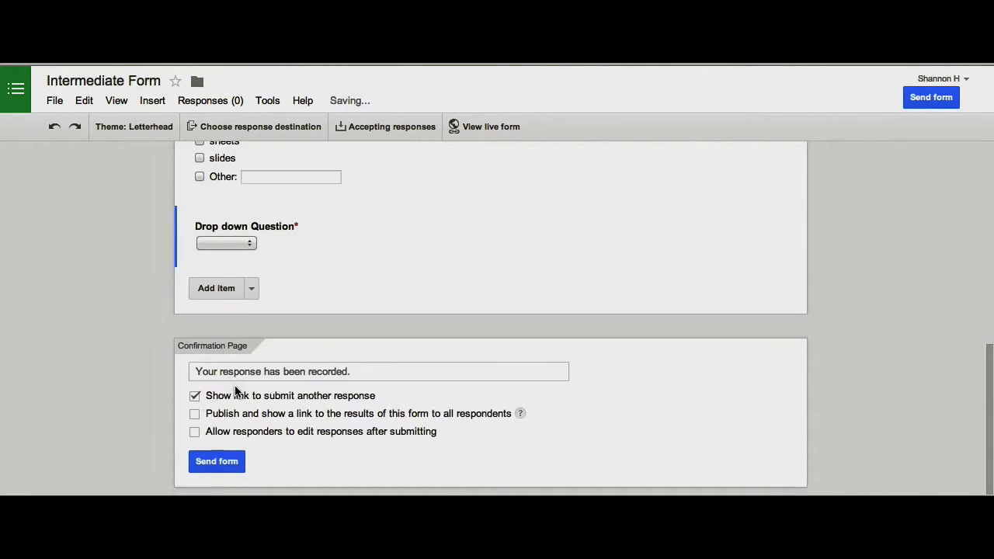
Add a Scale question titled "Scale question" ranging from 0 to 10, with help text beginning "On a scale of 1-10, how much do you".
left_click(253, 289)
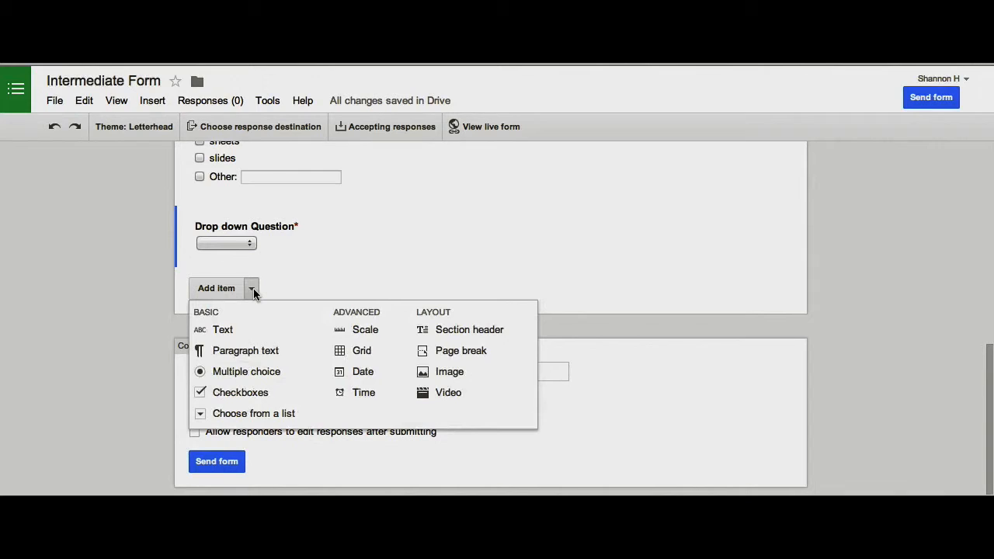
left_click(364, 329)
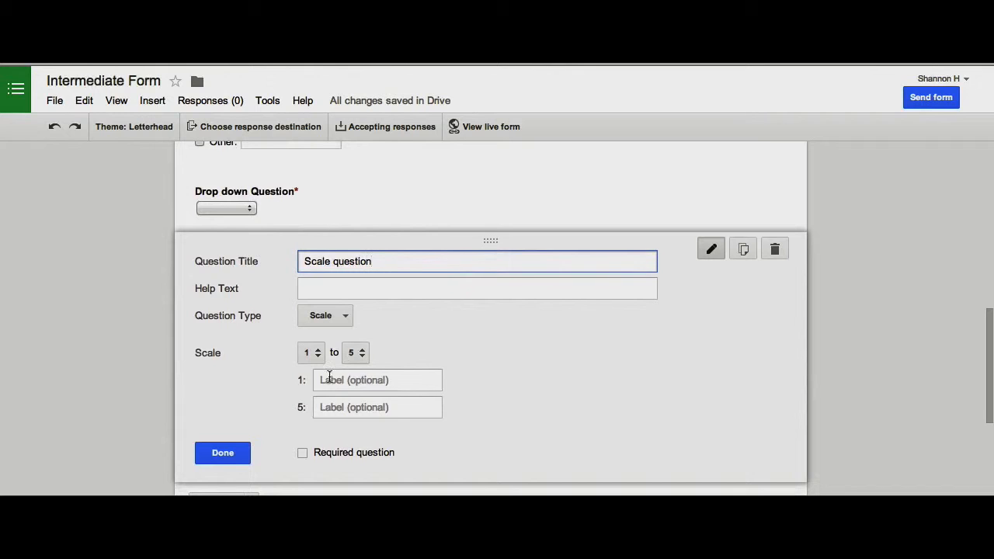
left_click(317, 356)
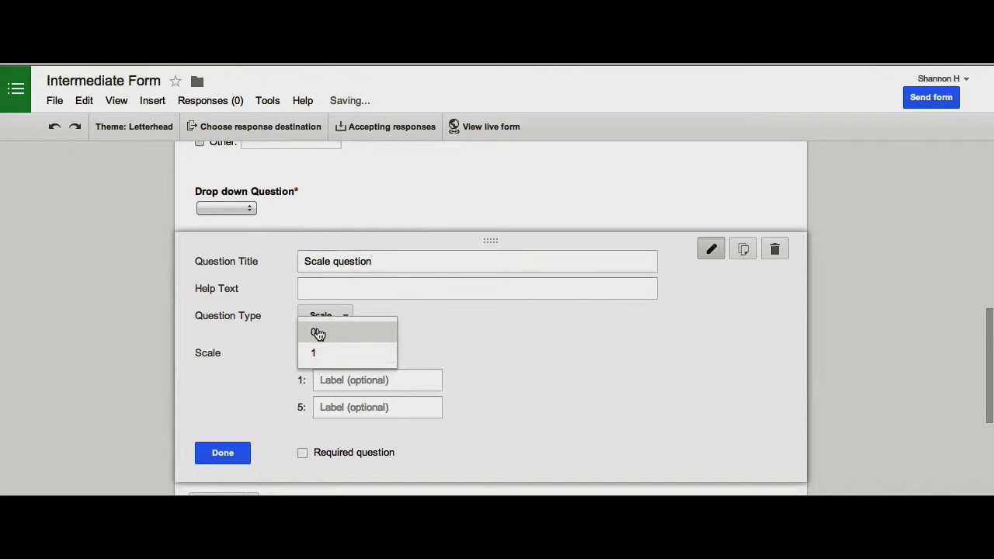
left_click(317, 332)
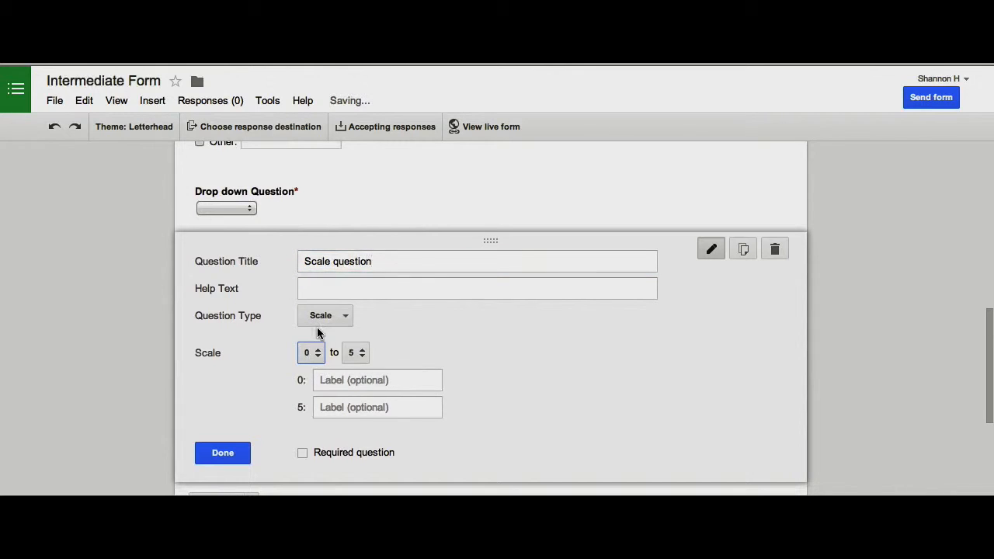
left_click(357, 352)
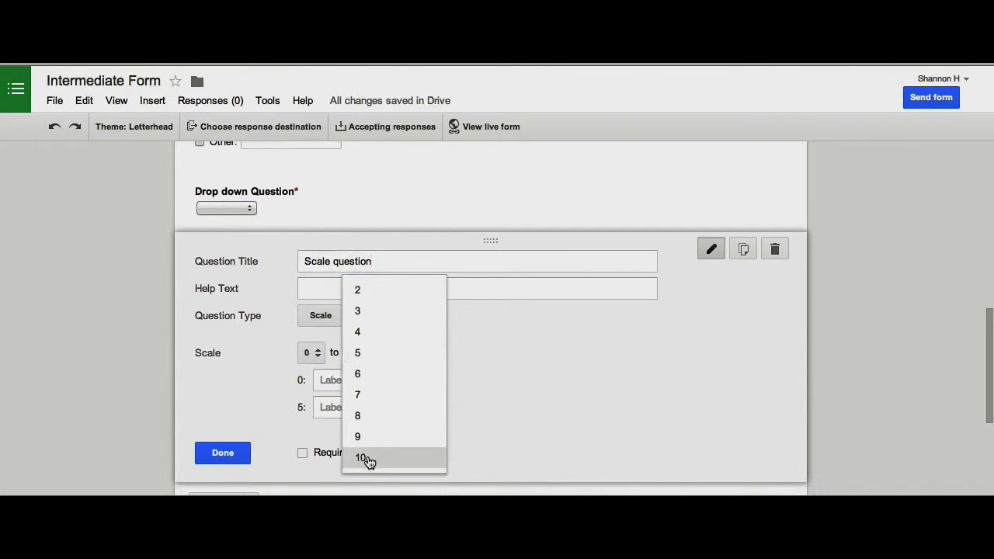
left_click(368, 458)
left_click(348, 288)
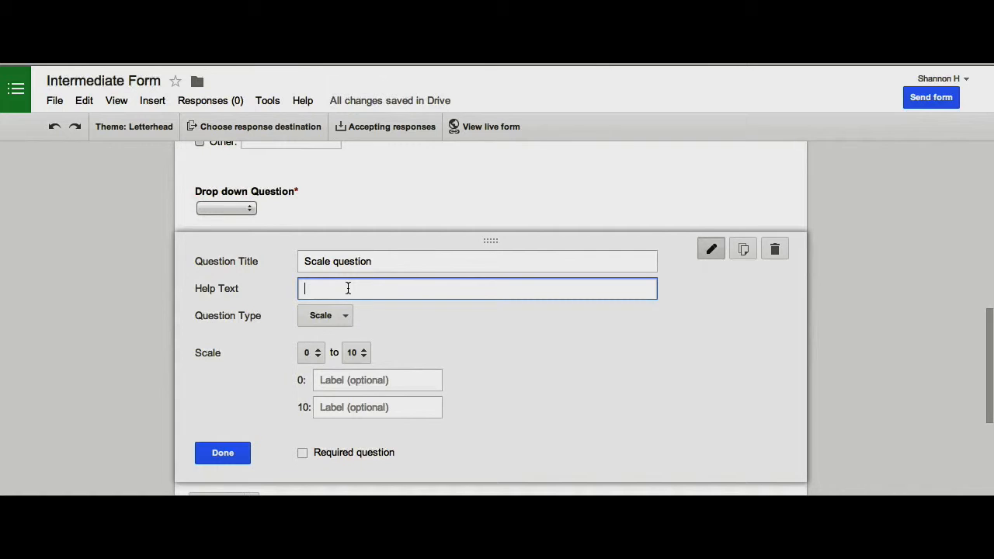
type("On a scale of 1-10, how much do you lik")
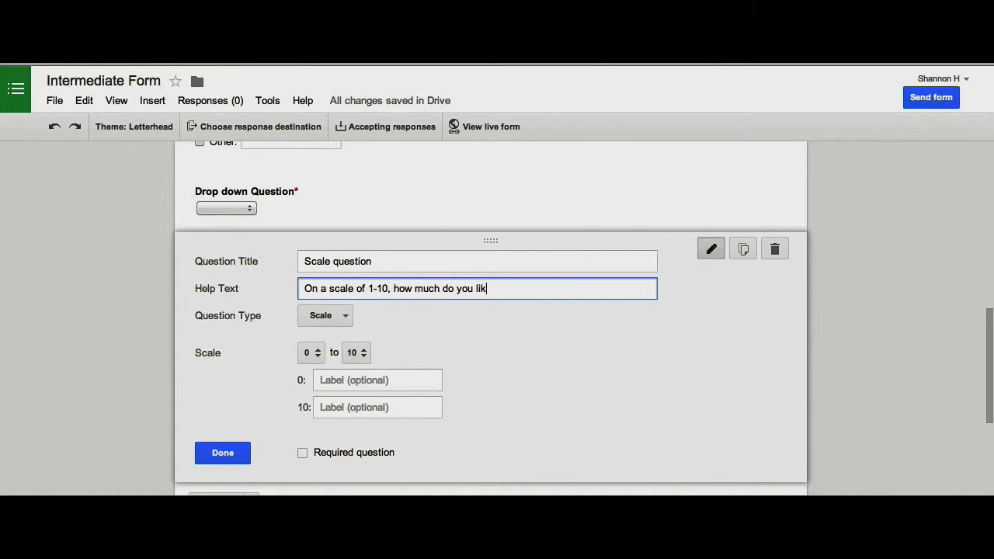
Add a Grid question titled "Please rate your comfort level with the following technology".
left_click(251, 363)
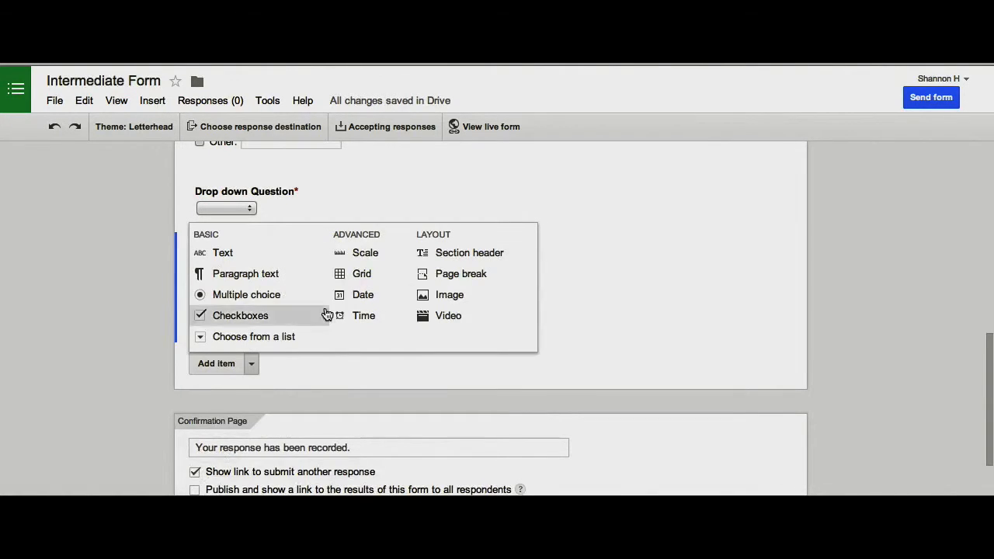
left_click(353, 273)
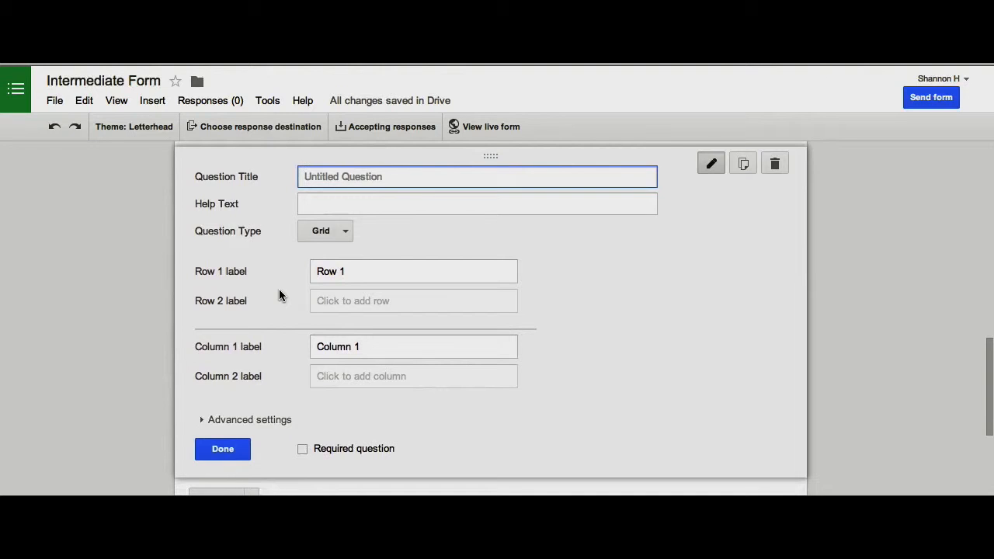
type("Please rate your comfort level with the following technology")
key("Tab")
Label the grid question's rows "Drive", "Docs", "Sheets", "Slides" and "Forms".
type("Drive")
key("Tab")
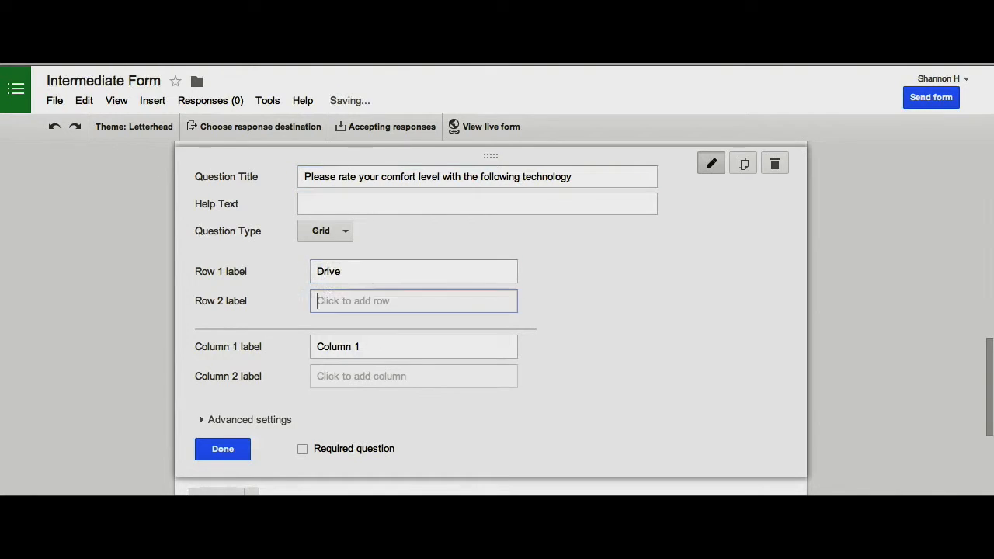
type("Docs")
key("Tab")
type("Sheets")
key("Tab")
type("Slides")
key("Tab")
type("Forms")
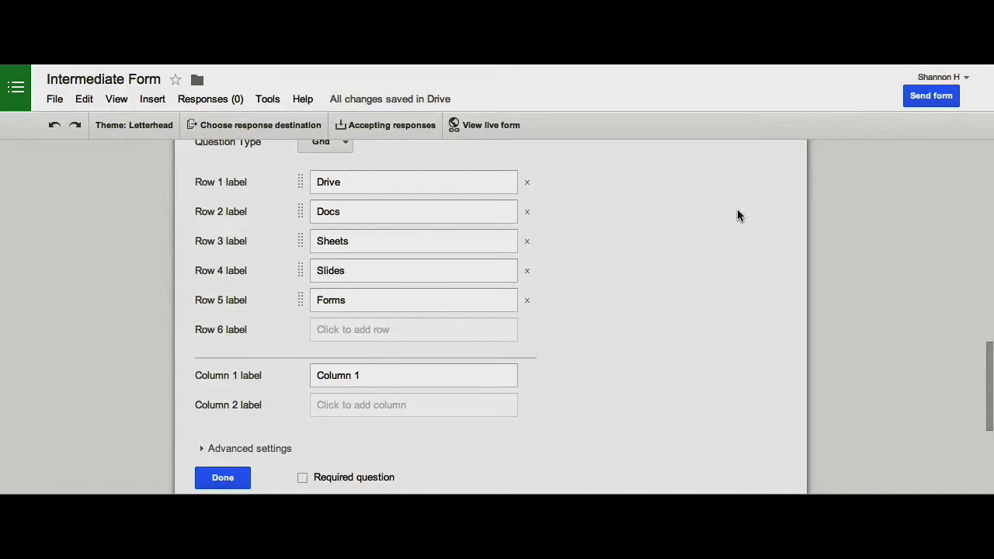
Label the grid's columns "very comfortable", "somewhat comfortable" and "extremely comfortable", and finish editing the question.
left_click(370, 377)
type("very comfortable")
key("Tab")
type("somewhat comfortable")
key("Tab")
type("extremely comfortable")
scroll(194, 419, "down", 3)
left_click(209, 395)
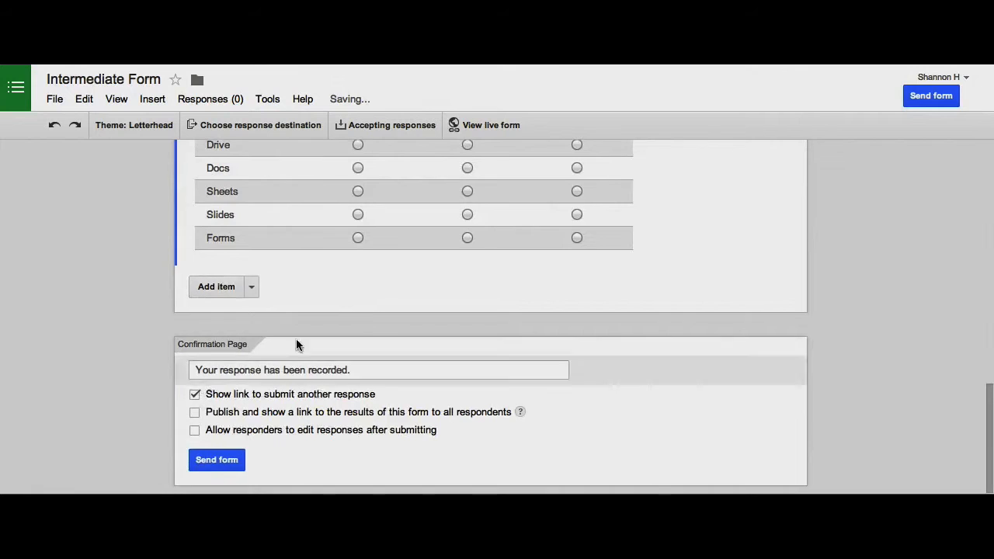
Add a Date question below the grid question and include the time in it.
scroll(368, 323, "up", 2)
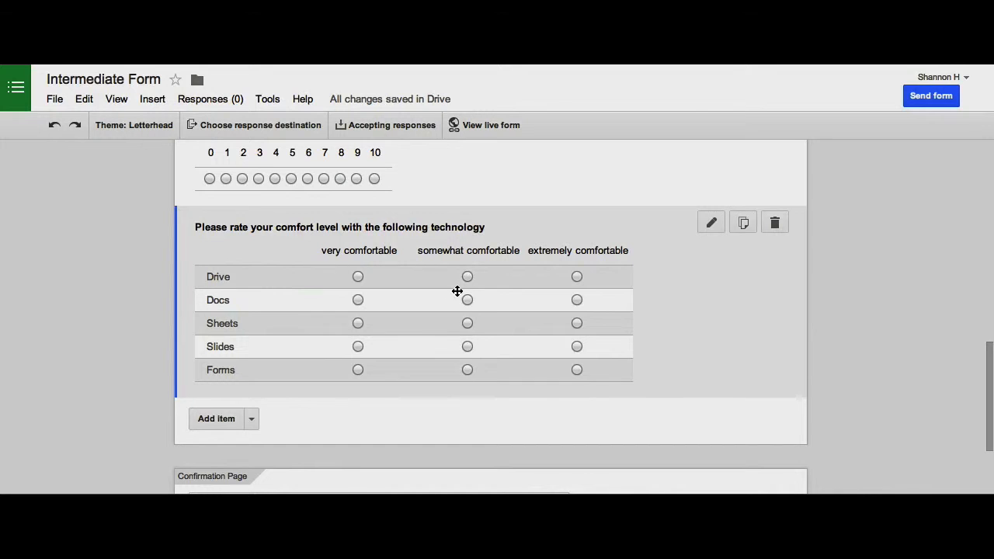
scroll(457, 290, "down", 1)
left_click(253, 330)
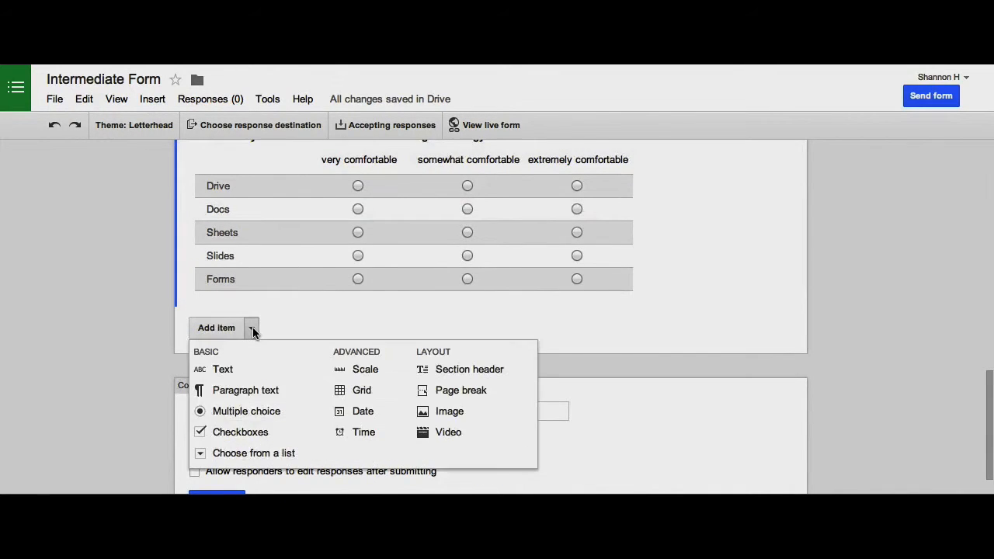
left_click(254, 332)
left_click(256, 355)
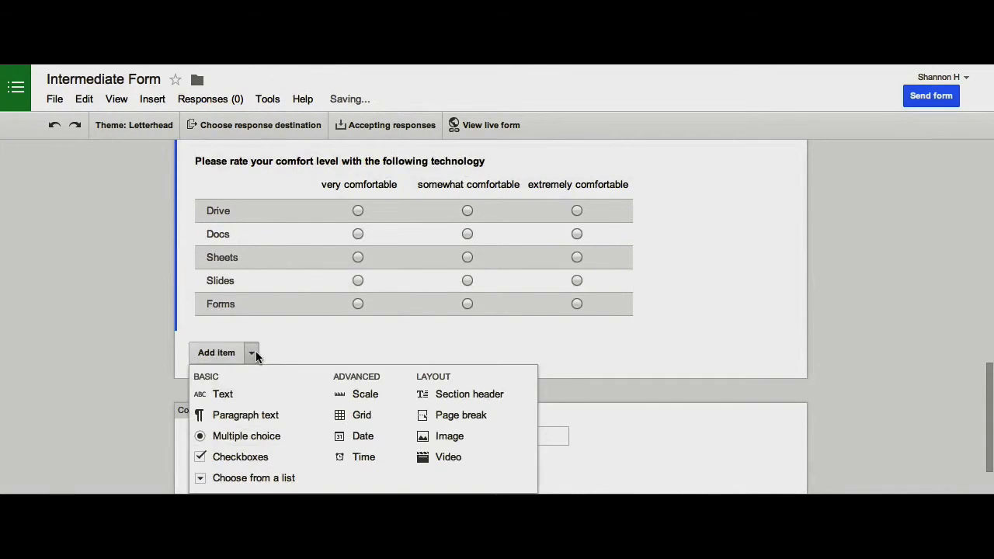
left_click(363, 436)
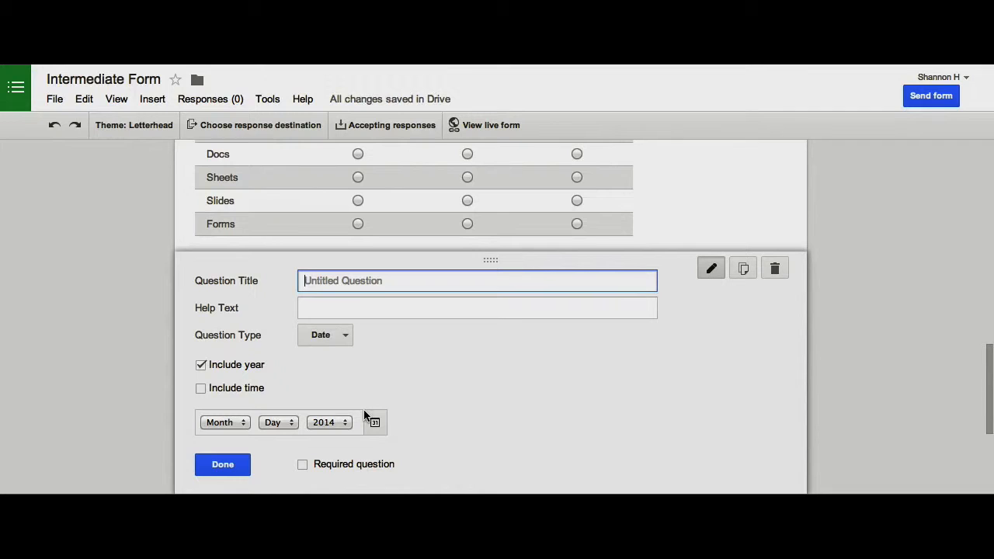
left_click(201, 388)
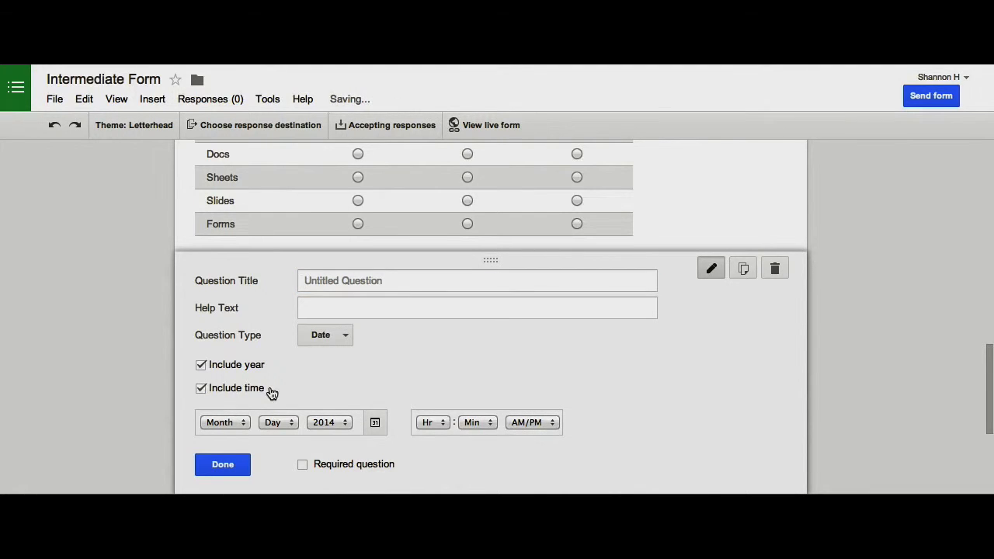
Title the date question "When would you like to come for extra help?" and finish editing it.
left_click(331, 284)
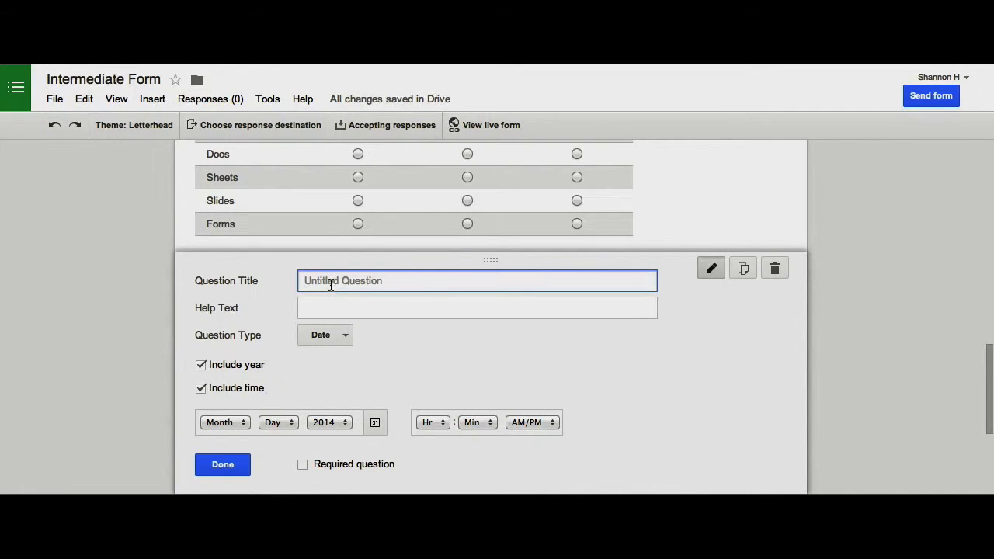
type("When would you like to come for extra help?")
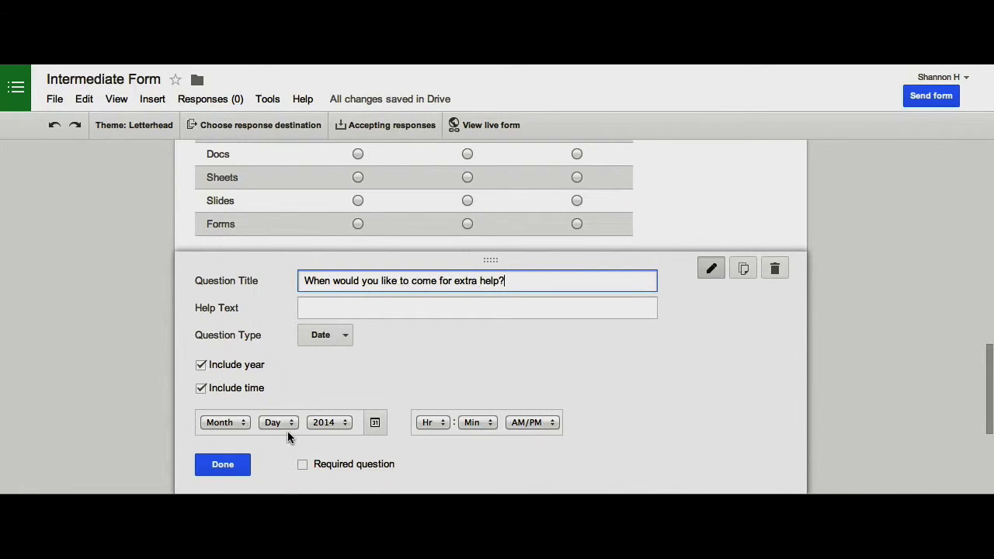
scroll(473, 419, "down", 1)
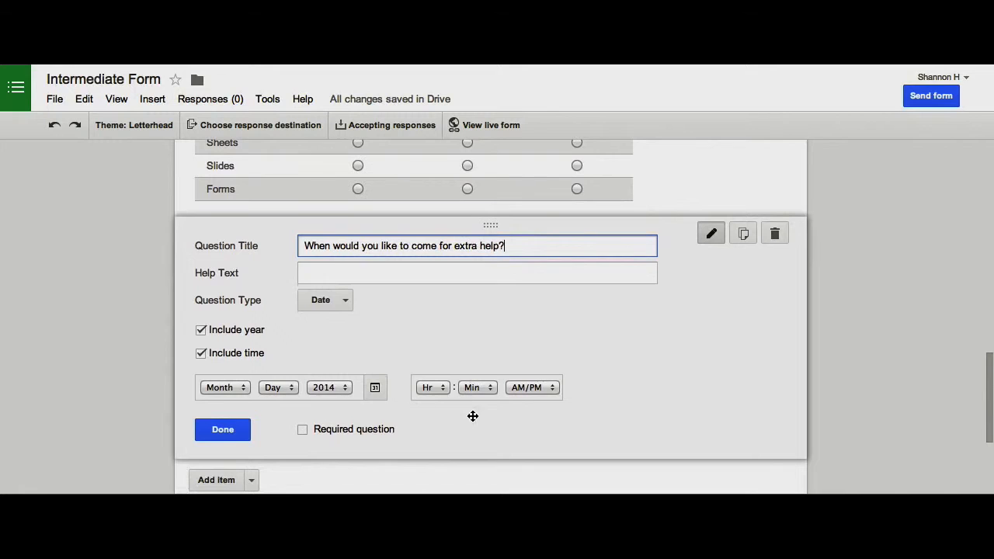
left_click(239, 433)
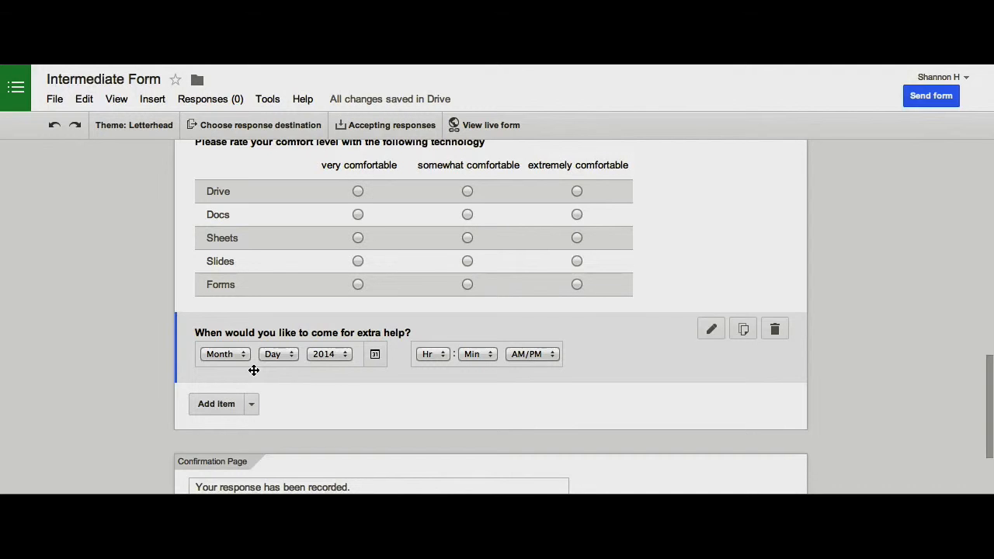
scroll(254, 370, "down", 2)
left_click(252, 351)
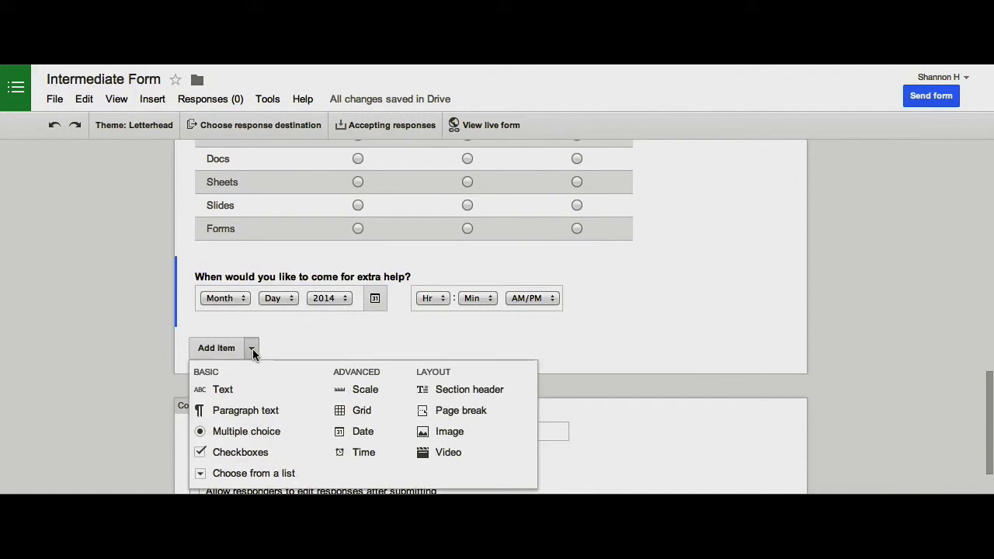
scroll(252, 355, "down", 1)
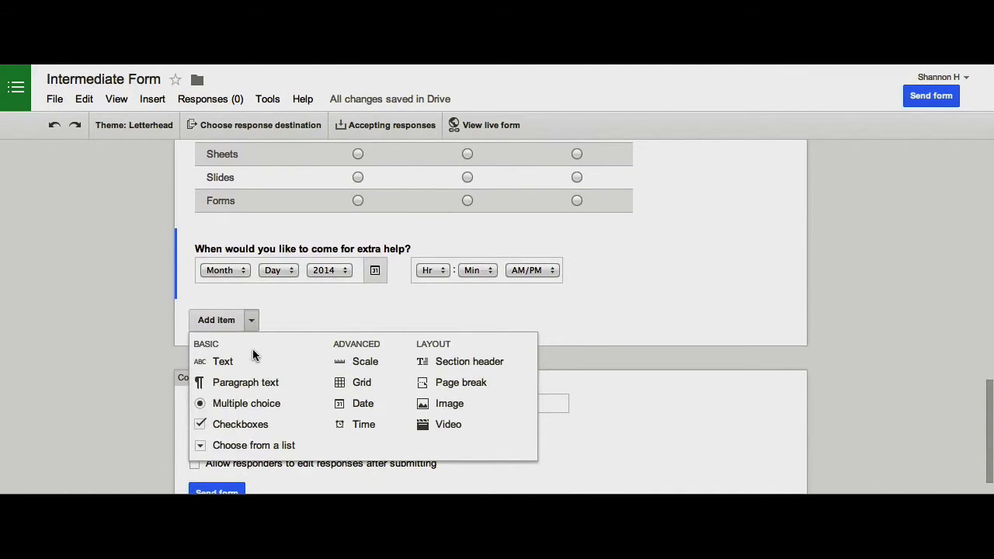
left_click(296, 314)
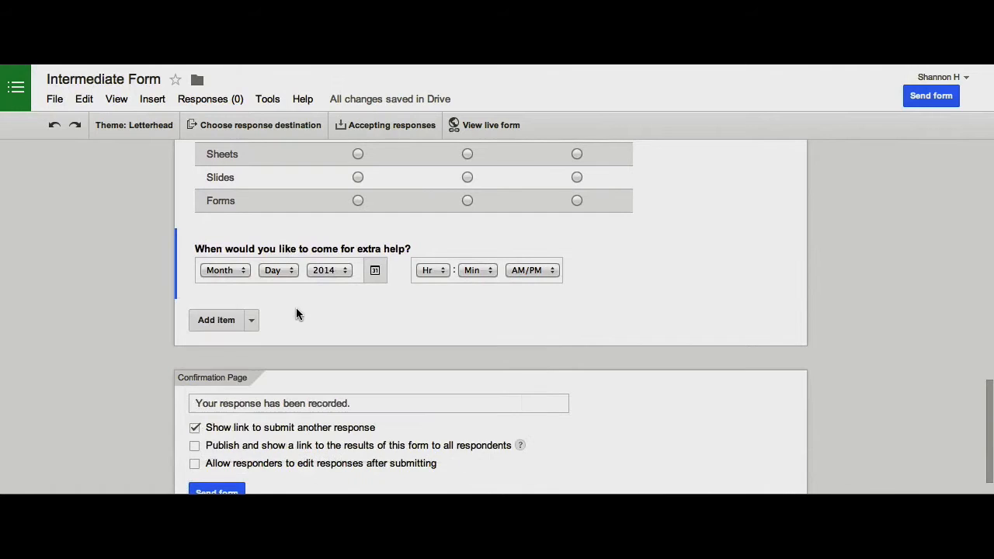
Open the live form and look over its questions as respondents see them.
scroll(296, 313, "up", 1)
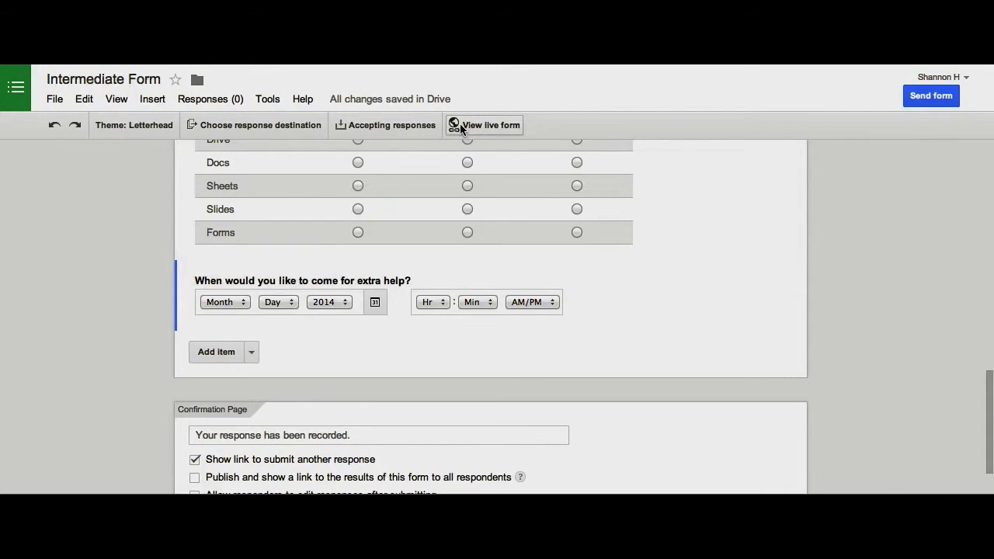
left_click(118, 100)
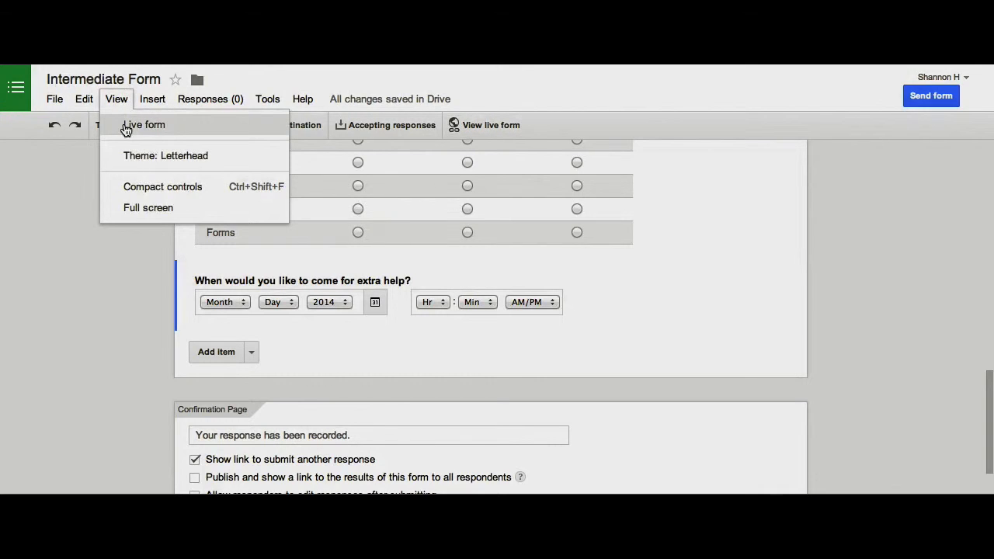
left_click(502, 122)
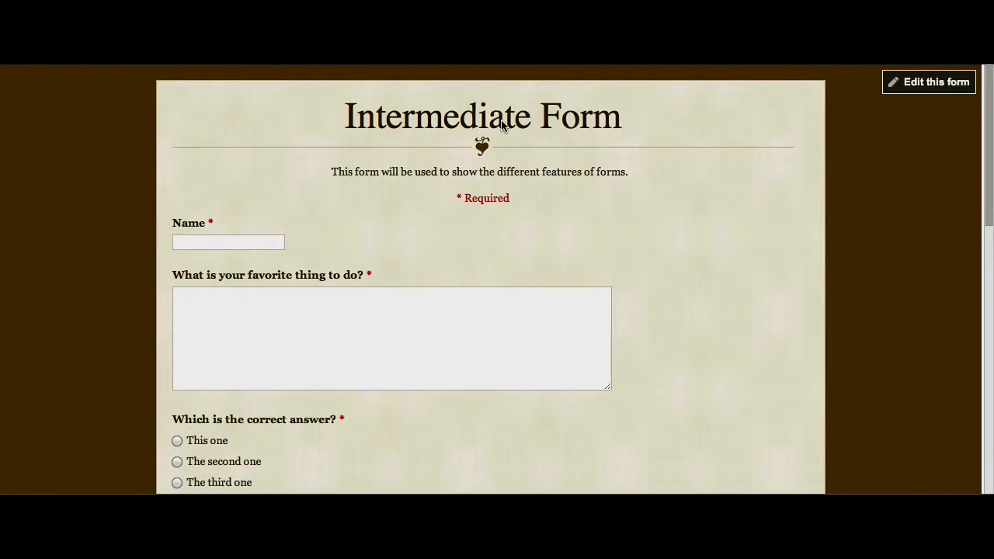
scroll(569, 211, "down", 3)
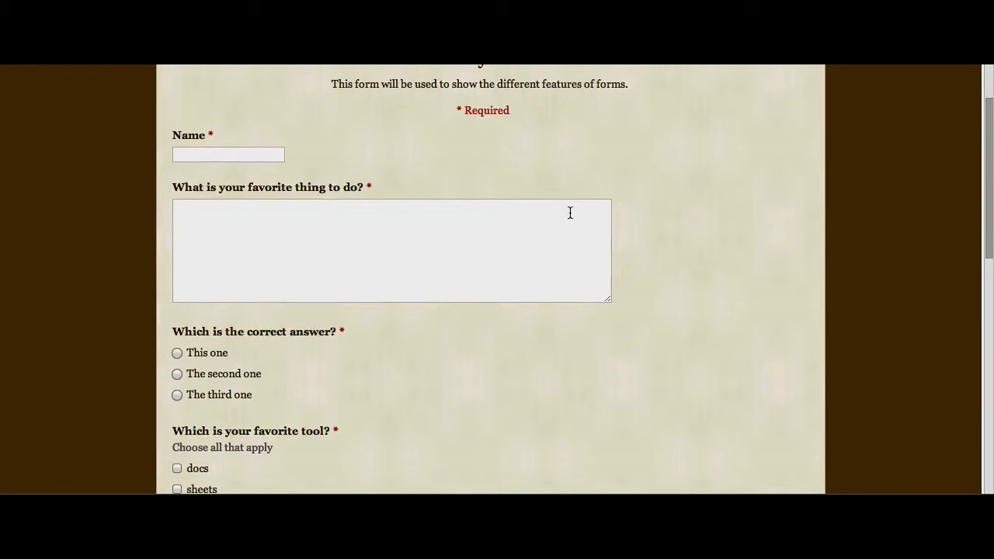
Look over the remaining live form questions down to the date question, and return to the form editor.
scroll(552, 307, "down", 5)
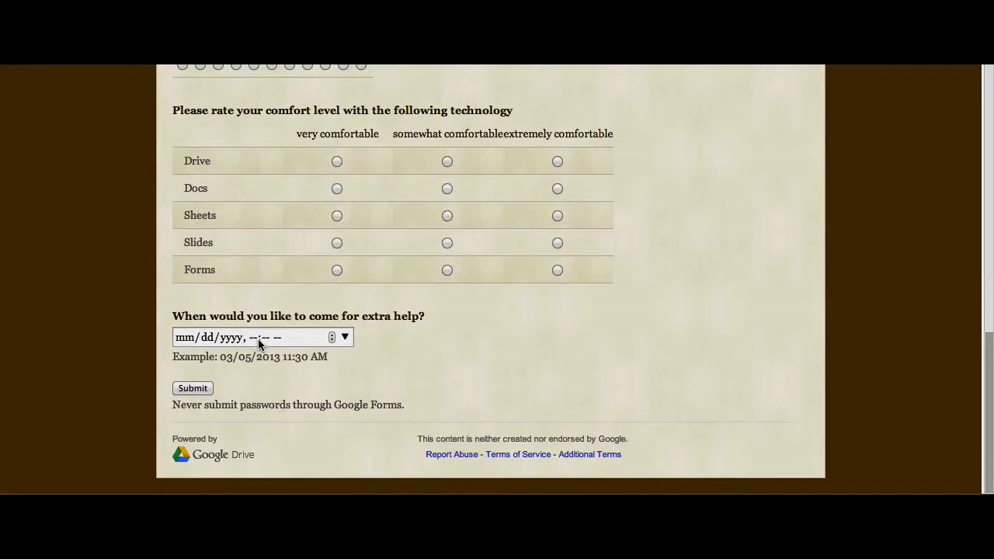
scroll(258, 338, "up", 15)
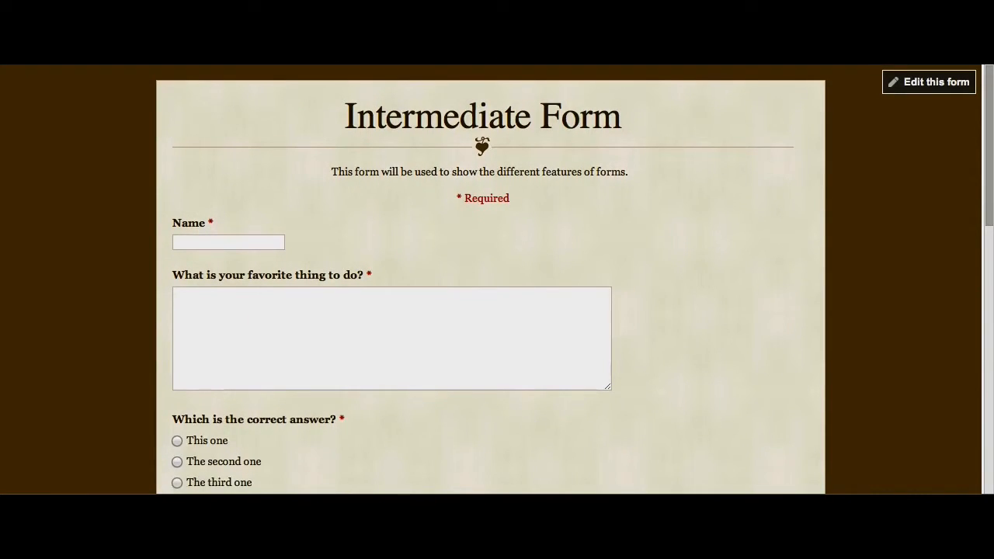
key("super+w")
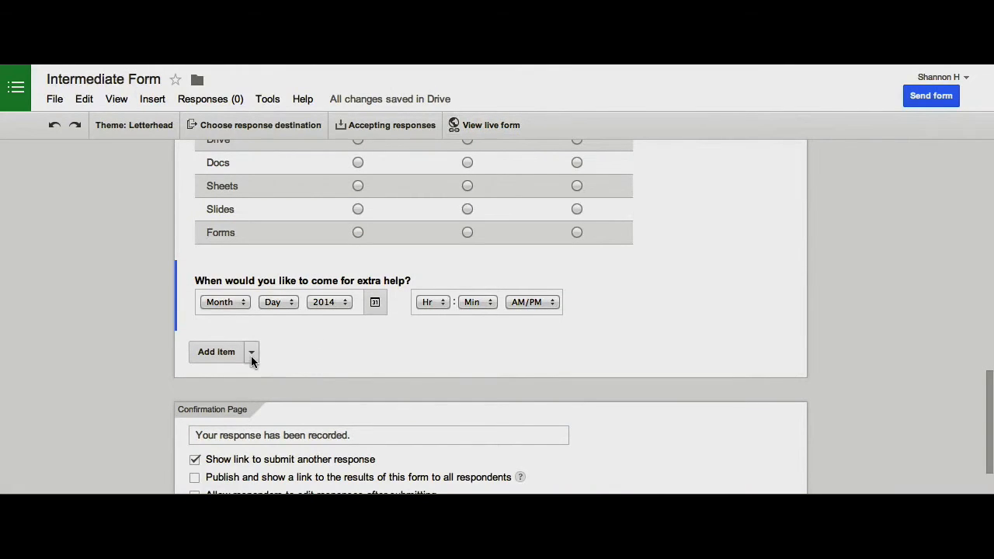
Add a section header with the text "Section header" below the date question and finish editing it.
left_click(251, 353)
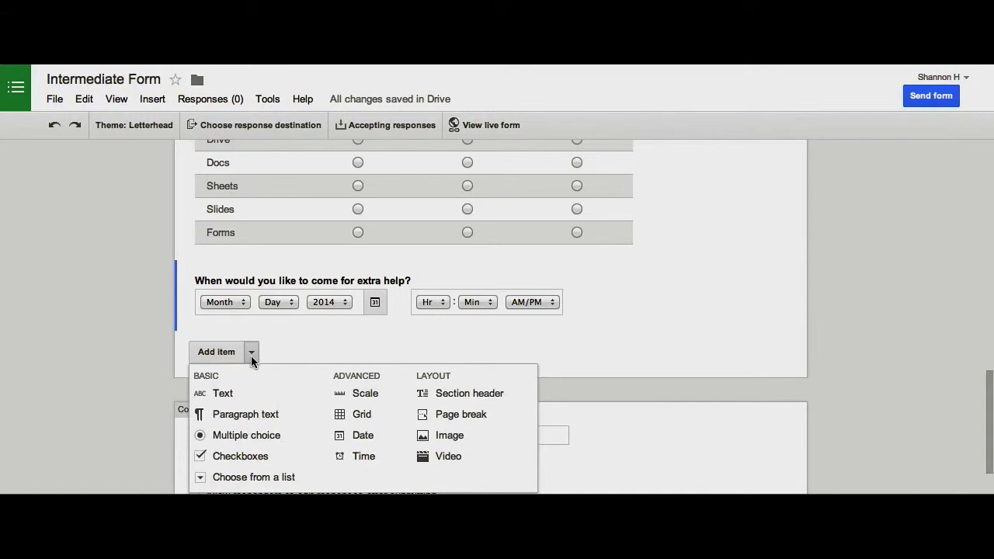
scroll(250, 355, "down", 2)
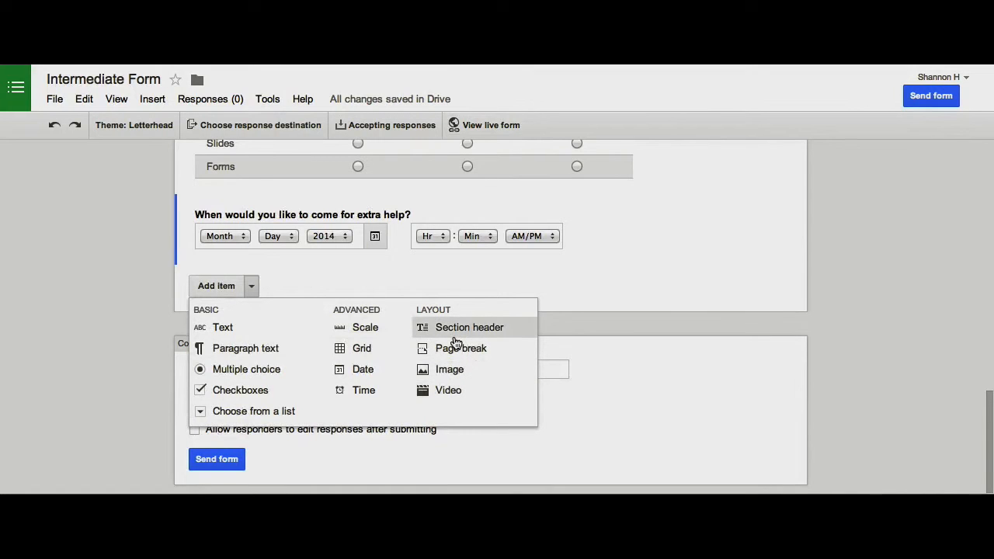
left_click(452, 333)
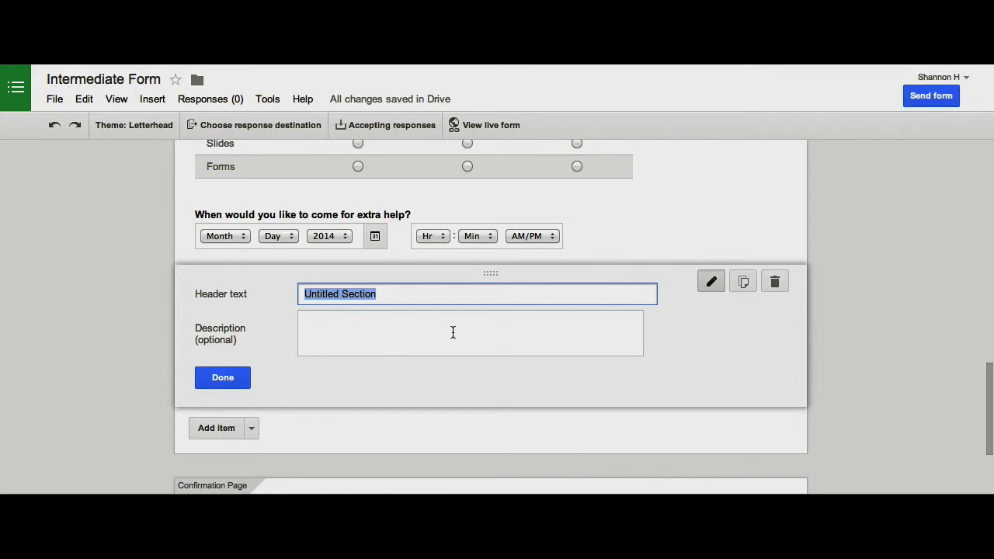
type("Section header")
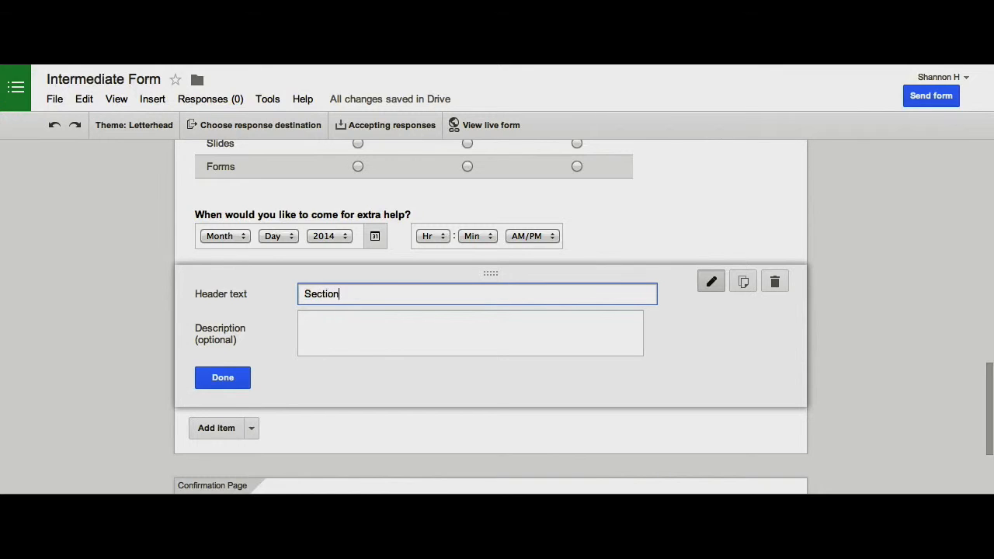
left_click(247, 380)
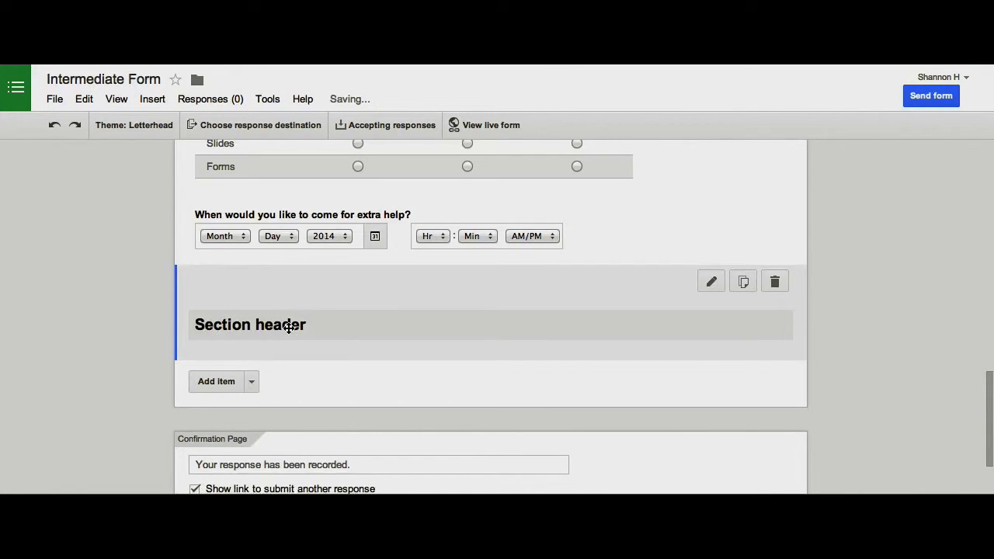
Move the section header directly below the drop-down question, and move "Which is the correct answer?" below "Which is your favorite tool?".
scroll(470, 258, "up", 1)
left_click_drag(375, 355, 374, 255)
scroll(374, 255, "up", 10)
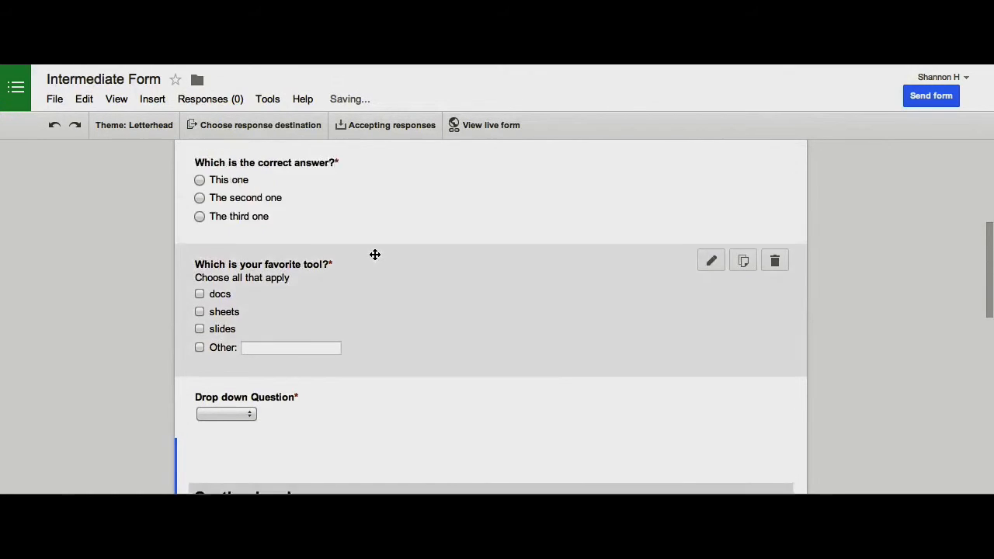
scroll(374, 258, "down", 5)
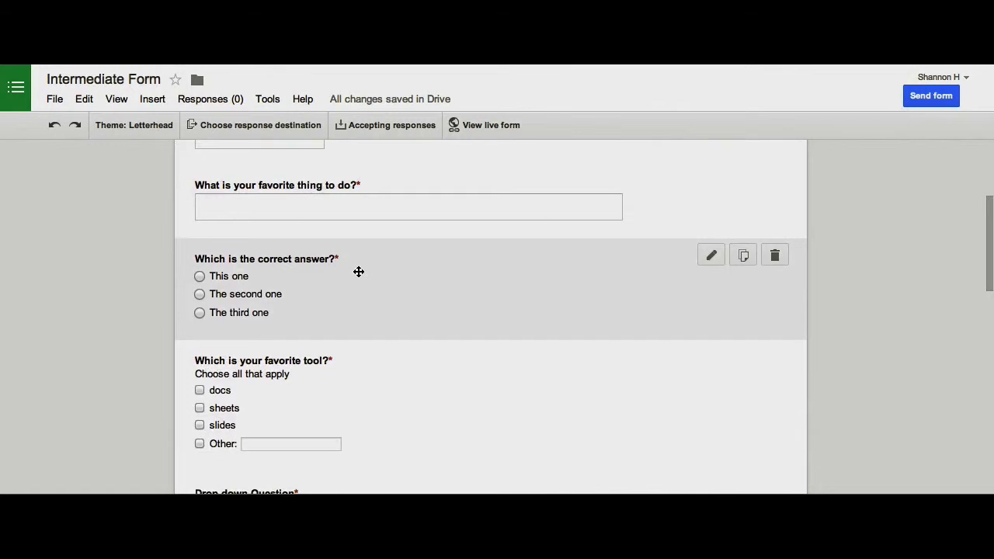
left_click_drag(359, 275, 358, 398)
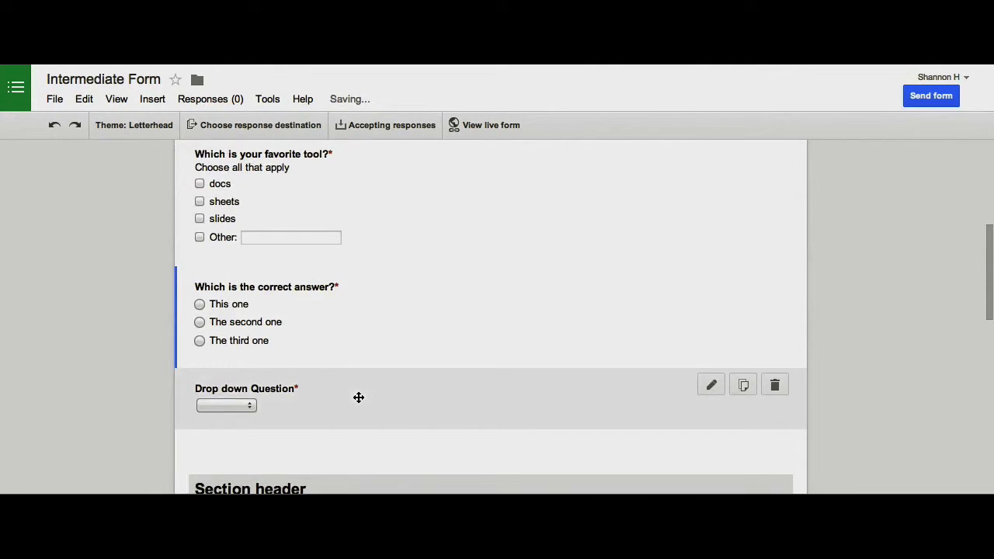
Add a page break after the date question, title the page "New Page" and finish editing it.
scroll(311, 349, "down", 10)
left_click(251, 287)
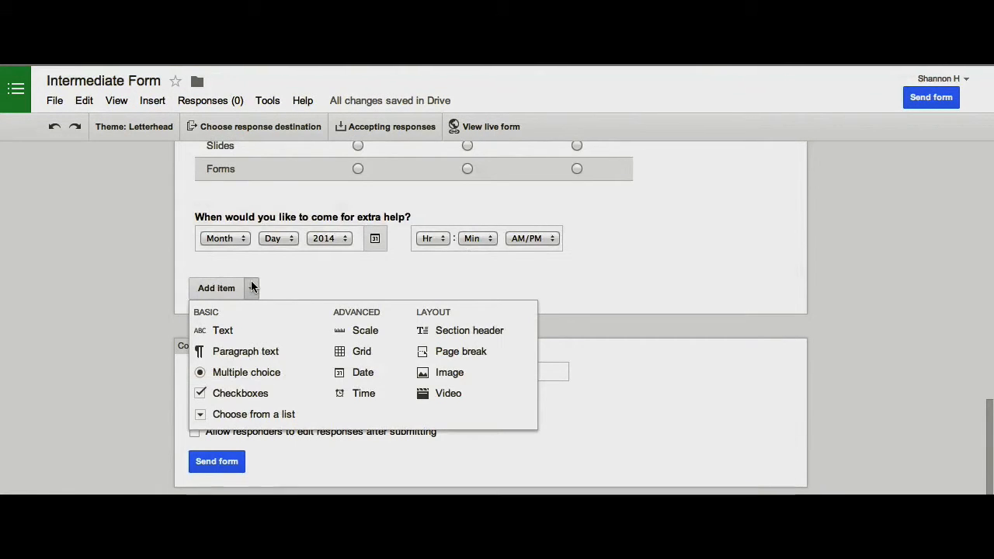
left_click(482, 352)
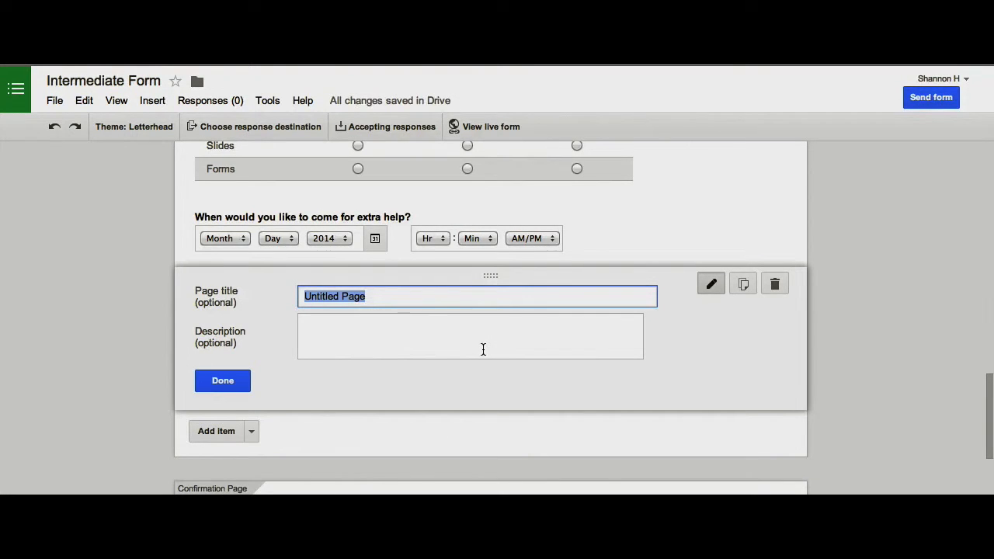
type("New Page")
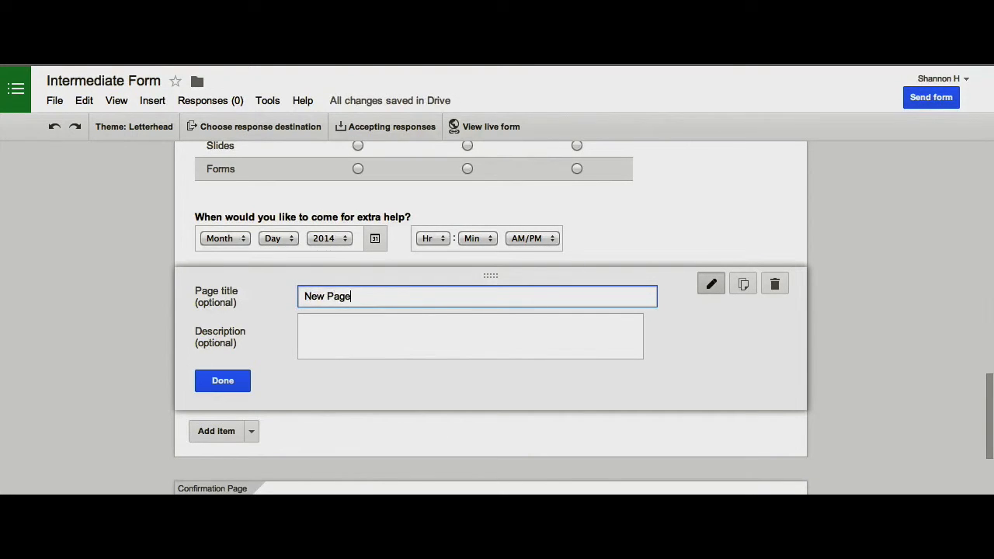
left_click(224, 381)
Insert the image CacooC.png from the Desktop as an item on the new page.
scroll(225, 389, "down", 3)
left_click(251, 288)
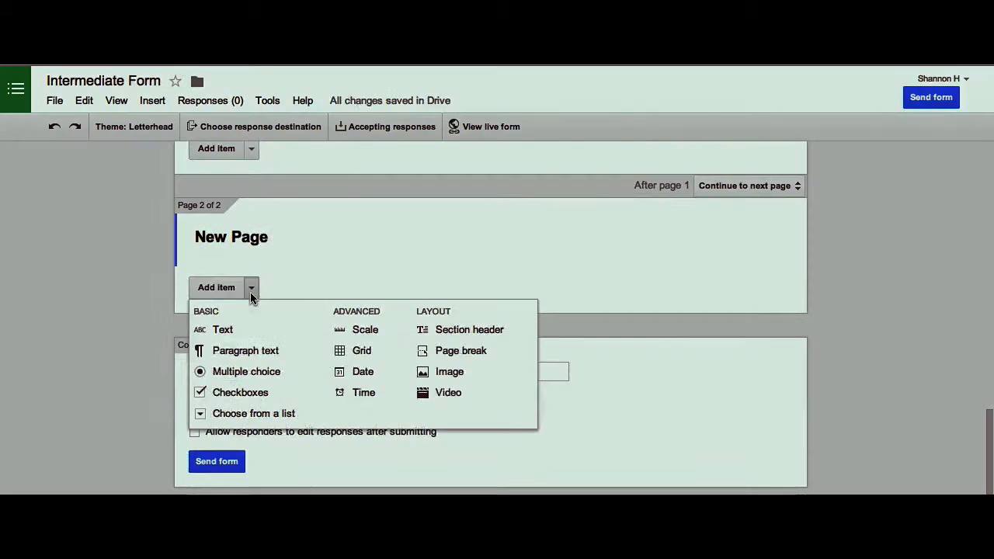
left_click(460, 380)
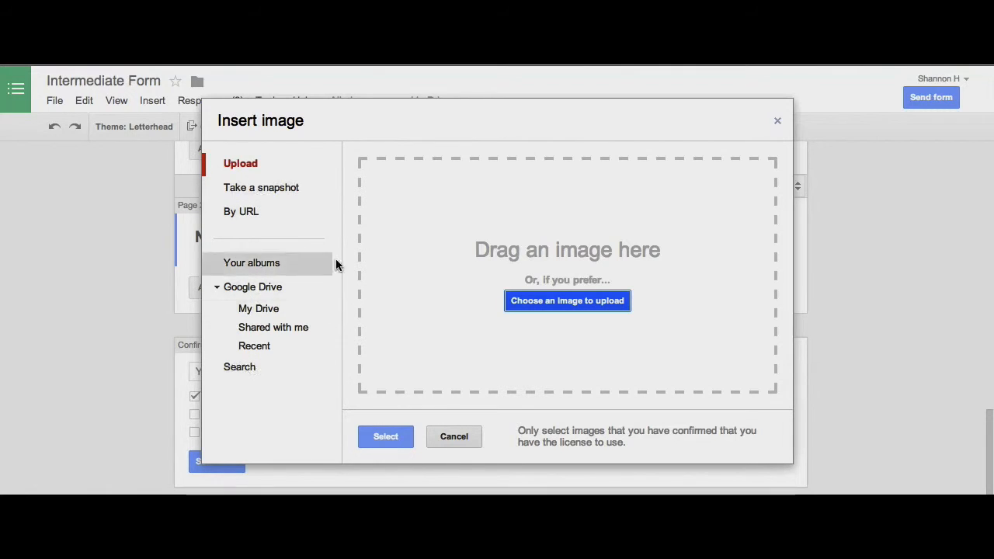
left_click(568, 302)
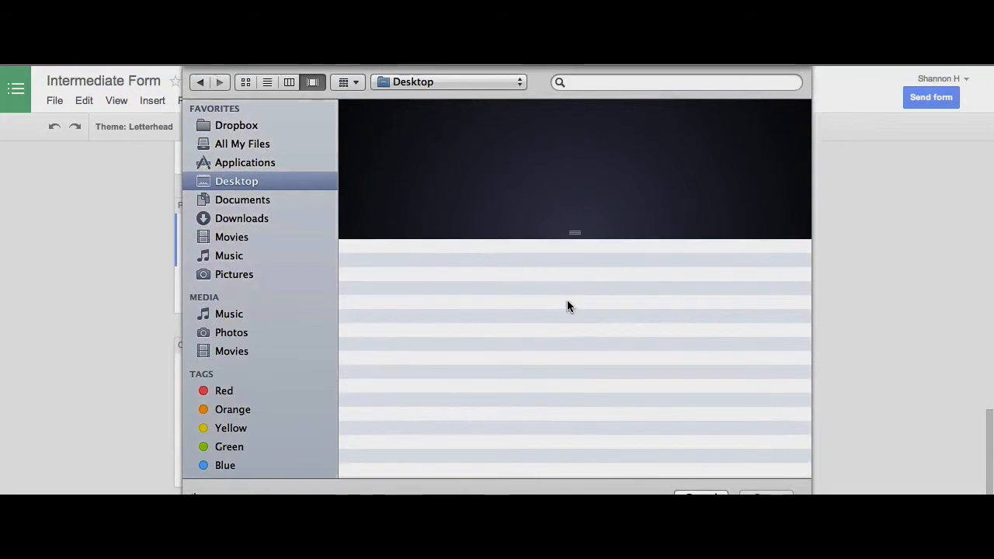
left_click(405, 303)
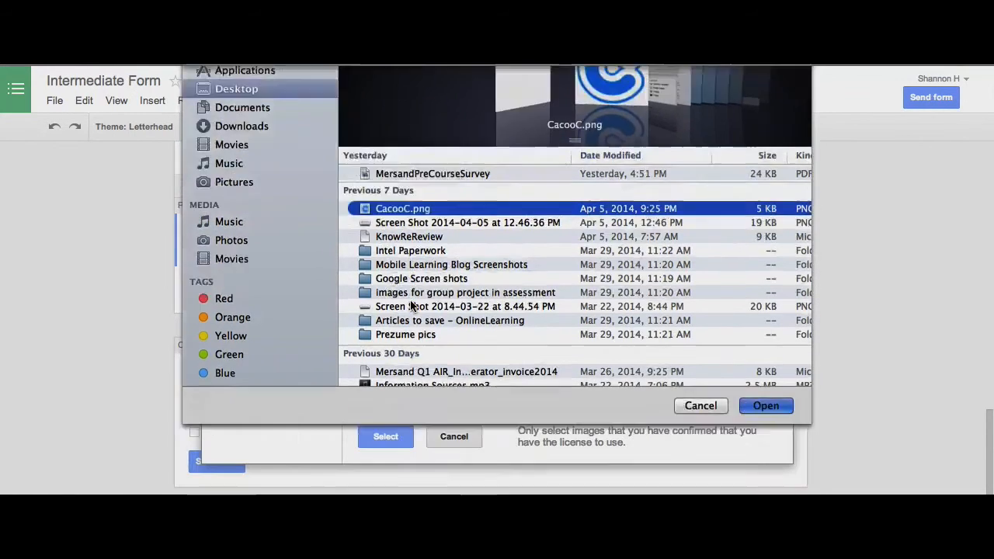
key("Return")
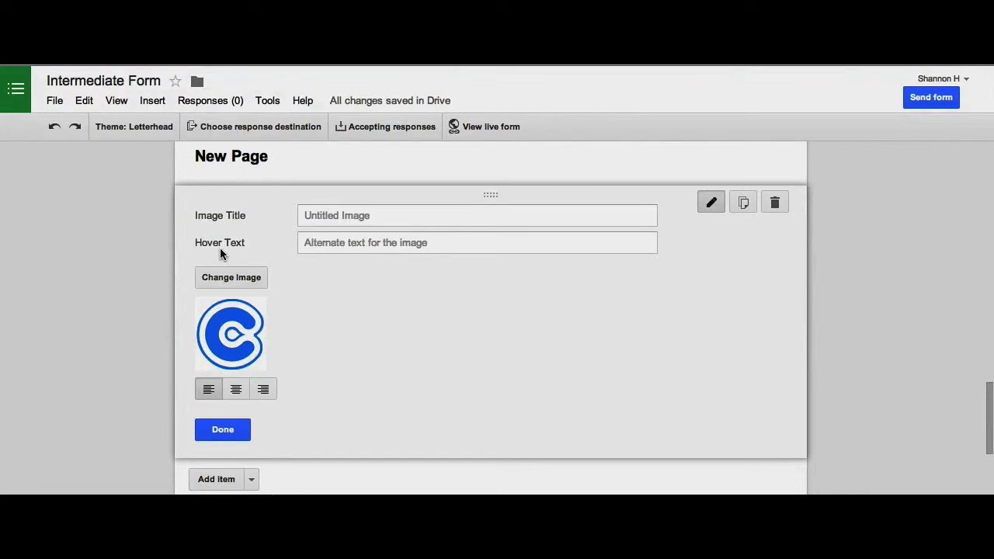
Center the uploaded logo image and finish editing the image item.
left_click(236, 390)
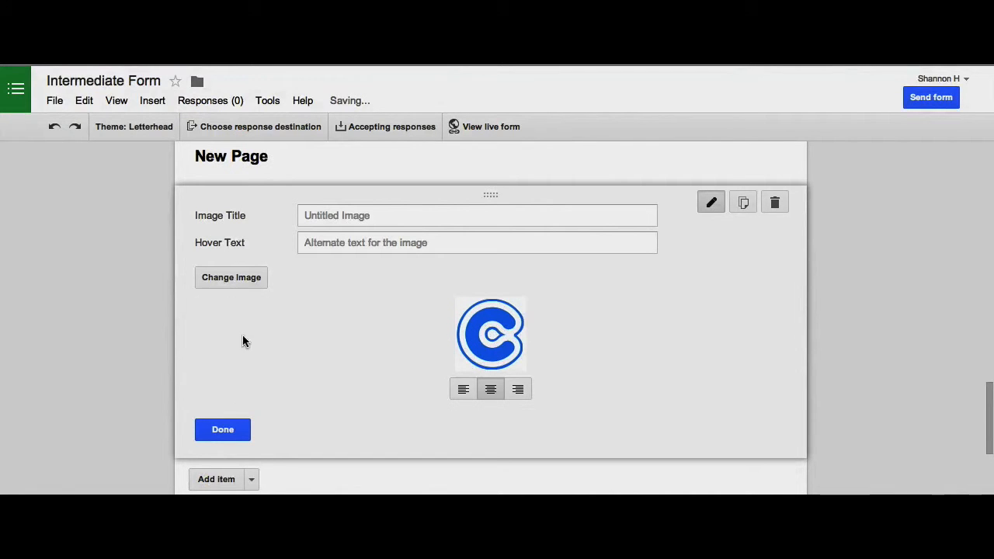
scroll(567, 336, "down", 1)
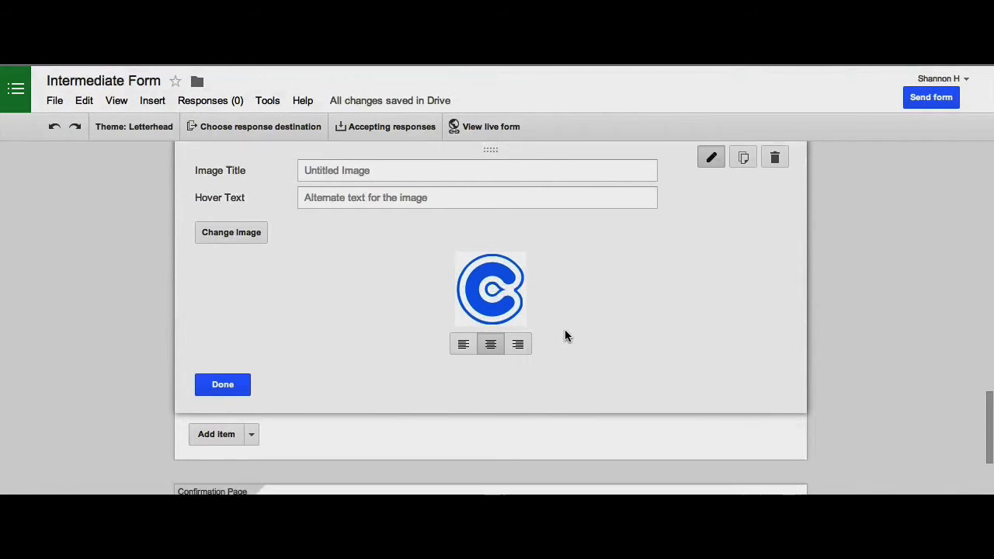
left_click(200, 380)
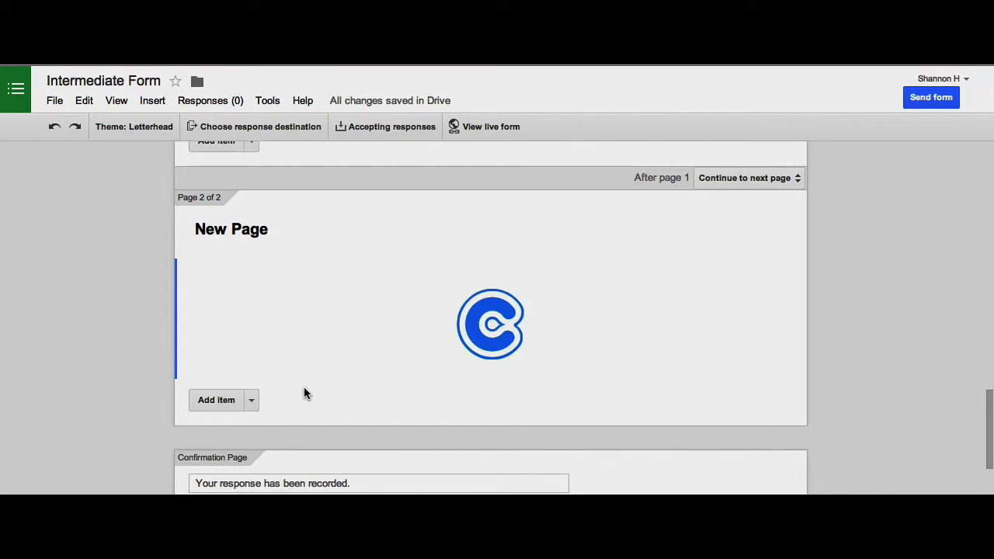
Add a multiple choice question below the image with the title "What does this picture represent?".
left_click(252, 400)
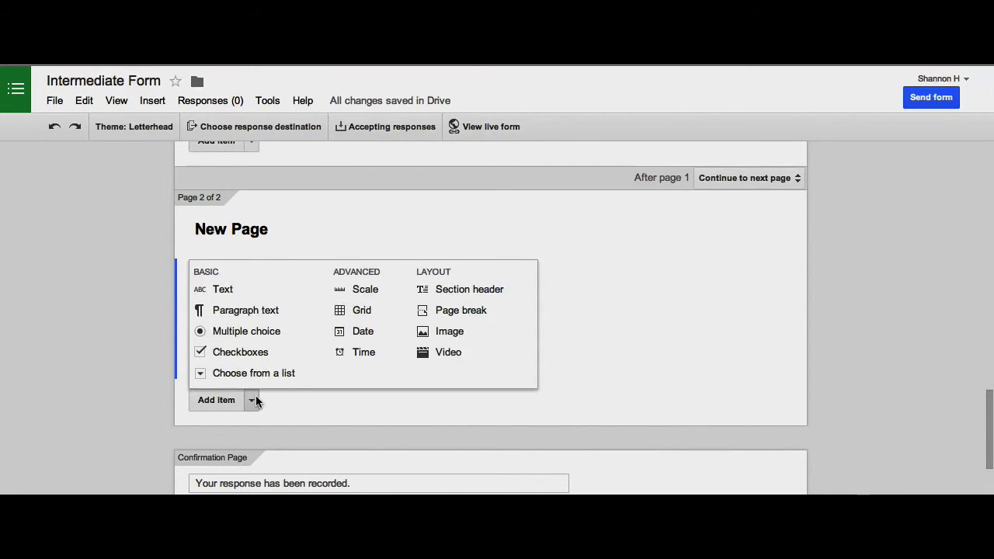
left_click(254, 400)
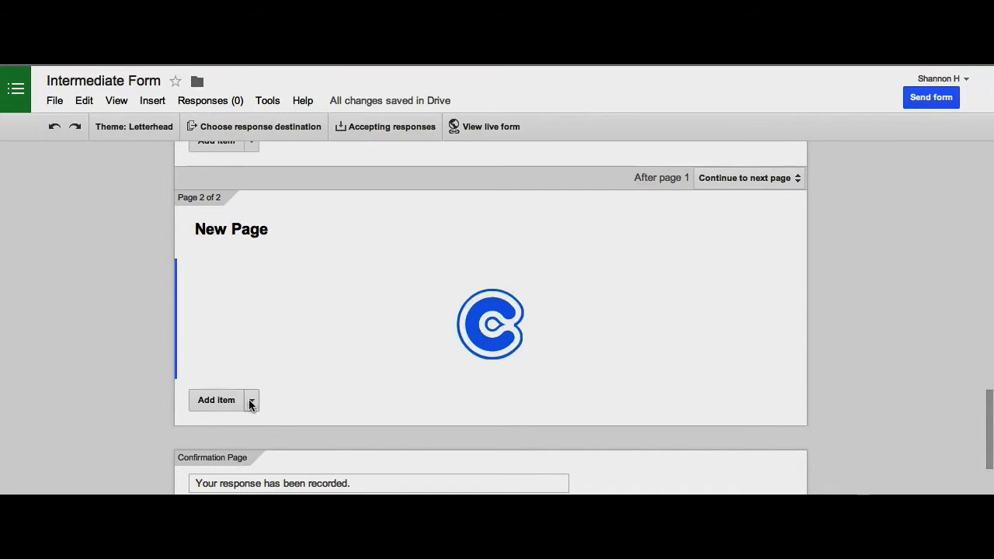
left_click(252, 401)
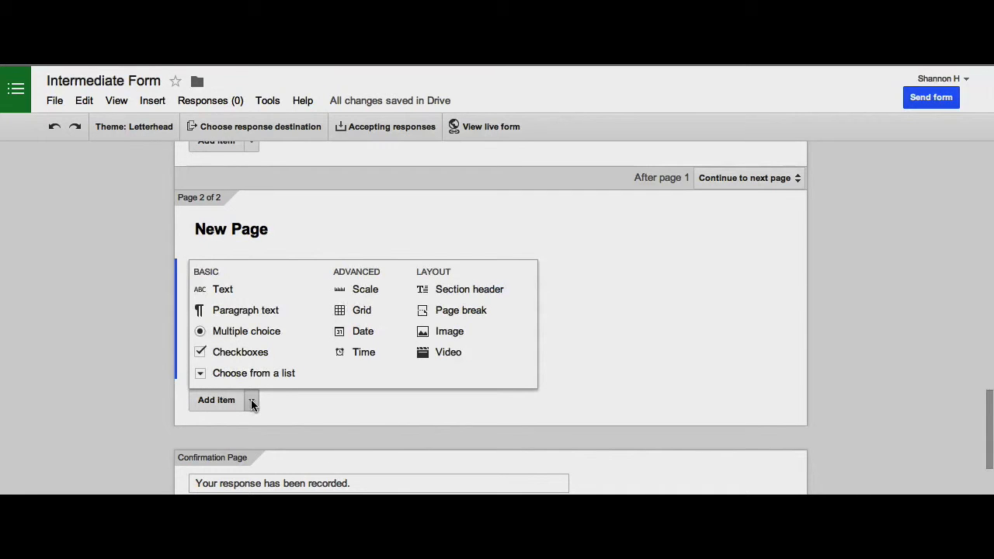
left_click(247, 330)
type("Wha")
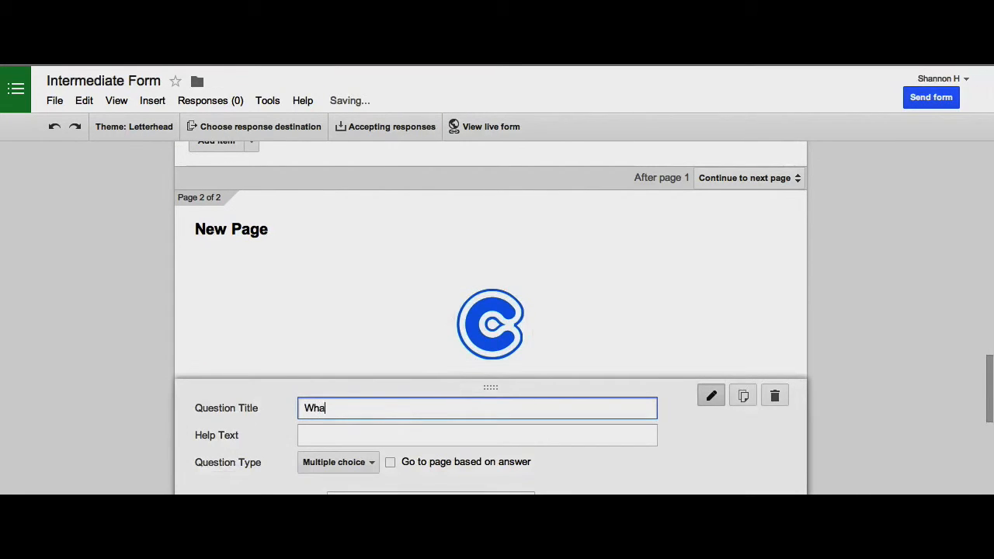
type("t does this picture represent?")
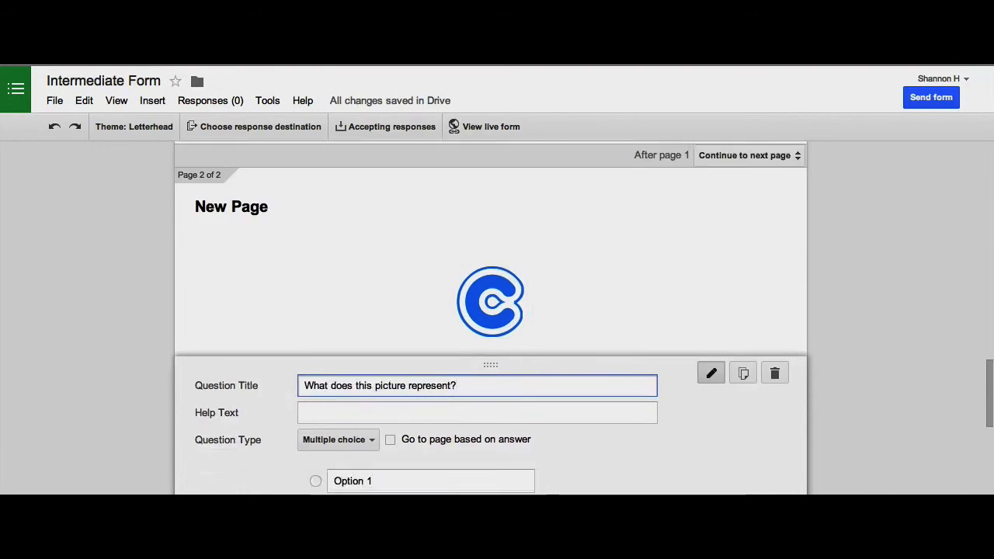
Enter the answer options "MindMeister", "LucidCharts" and "Cacoo" for the picture question and finish editing it.
scroll(465, 390, "down", 2)
left_click(437, 359)
type("MindMeister")
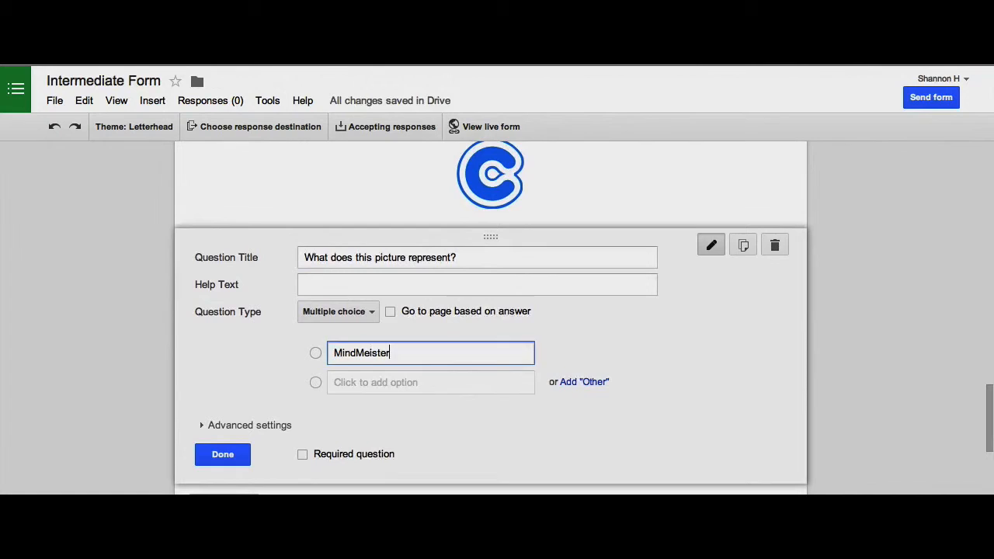
key("Tab")
type("LucidCharts")
key("Tab")
key("Tab")
type("Caco")
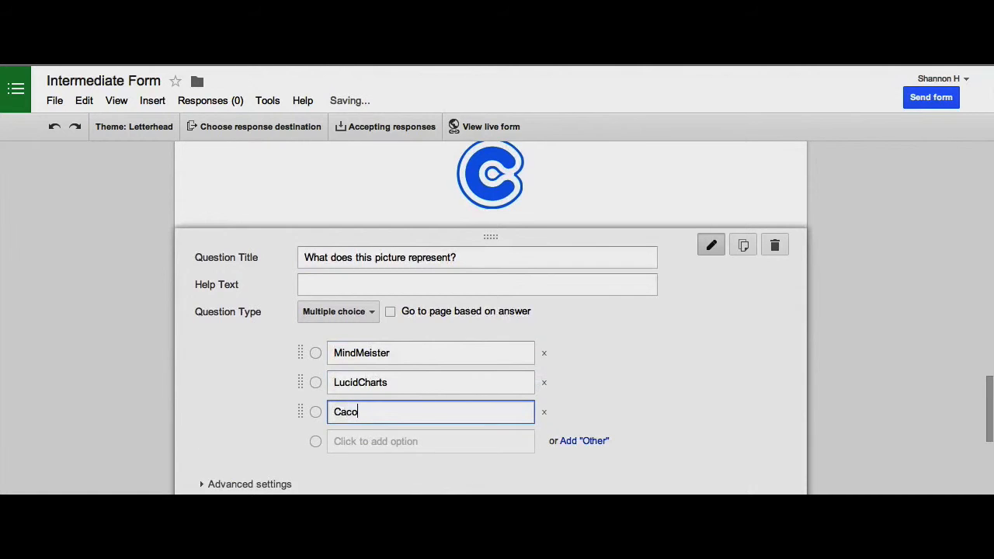
scroll(489, 318, "down", 3)
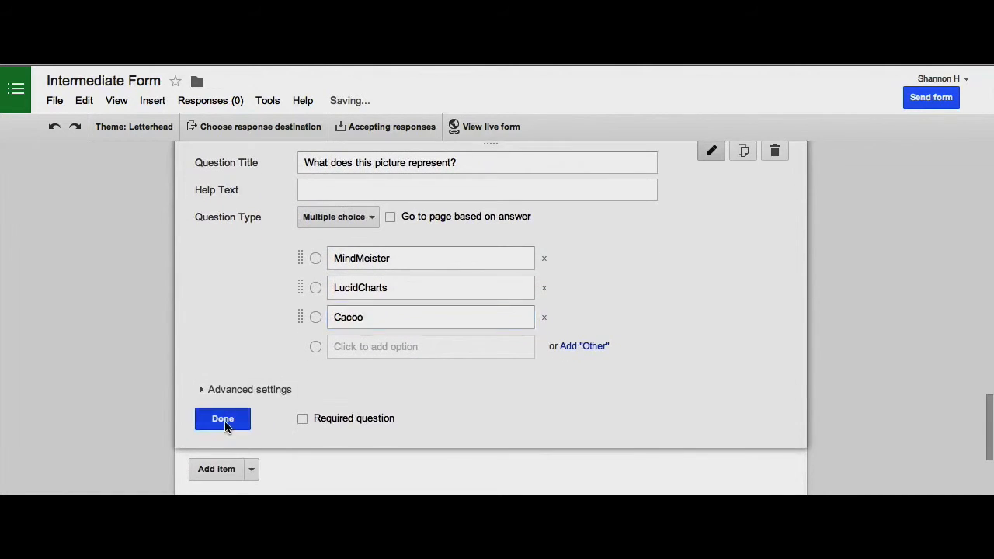
left_click(225, 424)
Add a video item below the picture question by searching YouTube for "grammar" and choosing the "Fix Your Grammar" video.
scroll(385, 316, "up", 2)
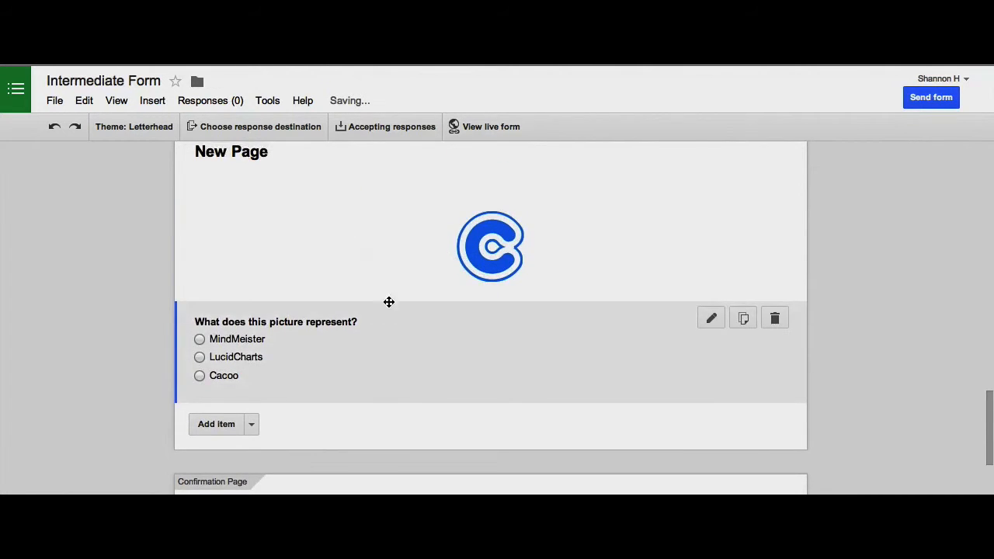
scroll(352, 354, "down", 1)
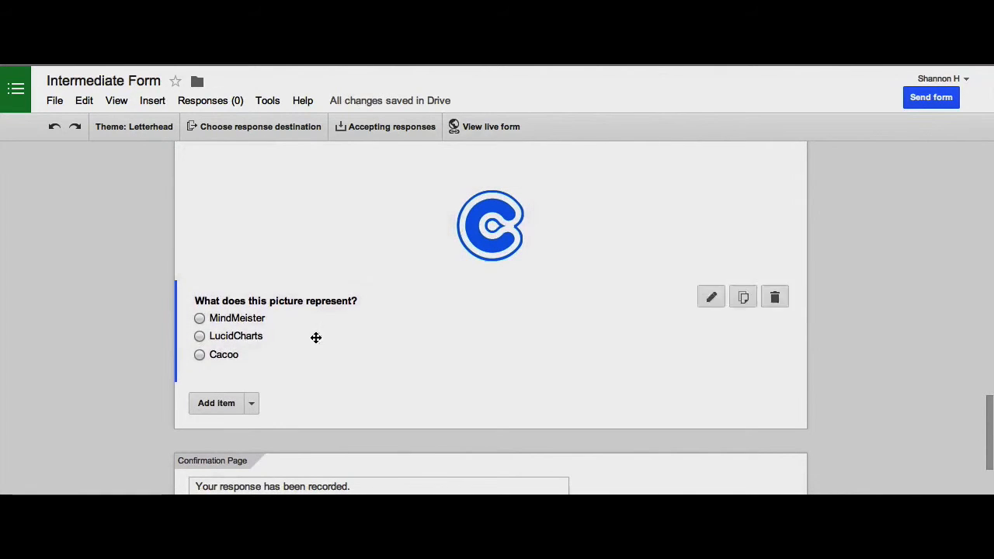
left_click(251, 404)
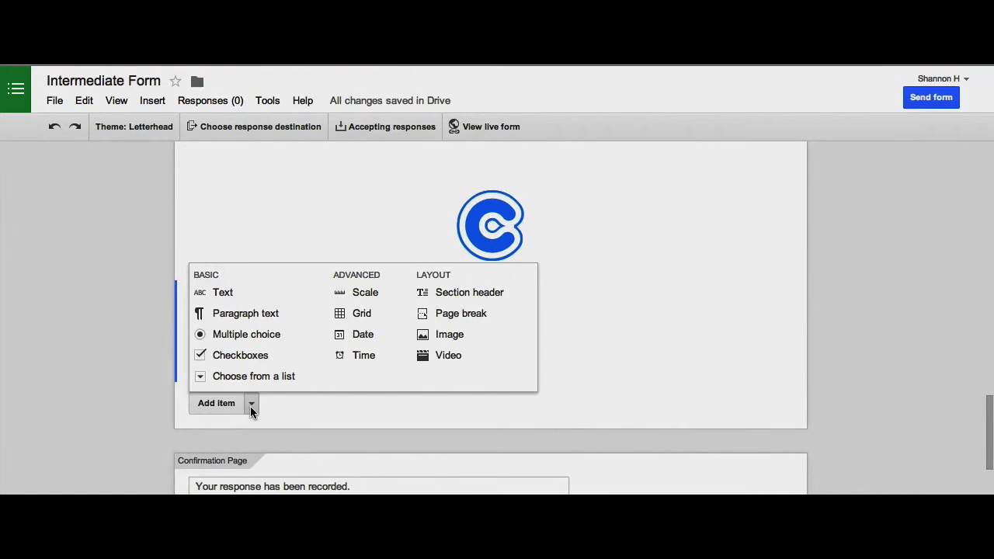
left_click(450, 358)
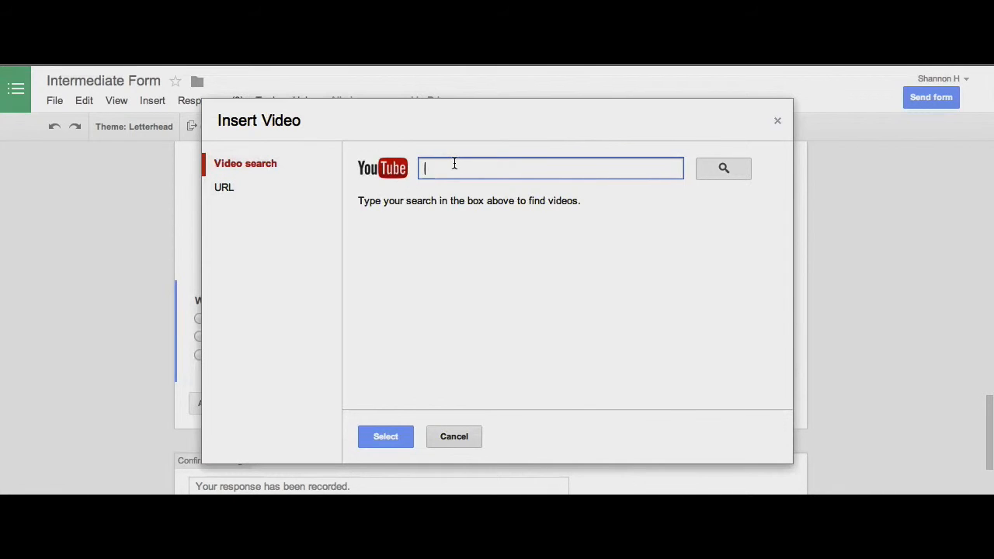
left_click(231, 194)
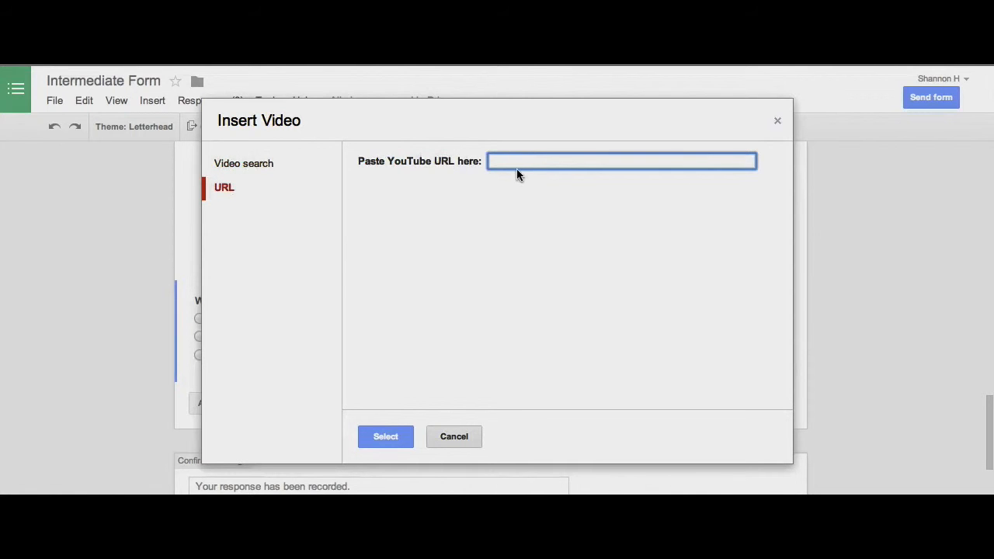
left_click(280, 163)
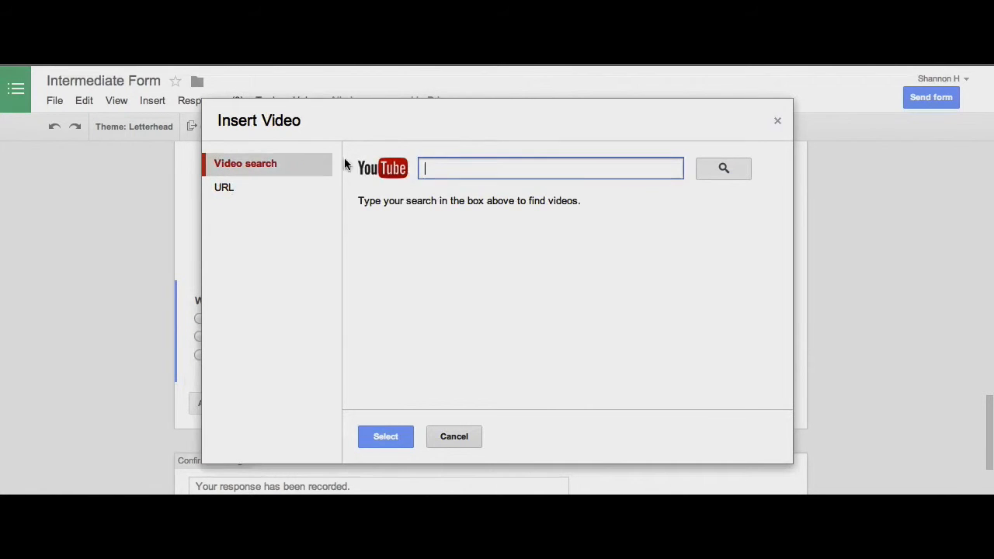
type("grammar")
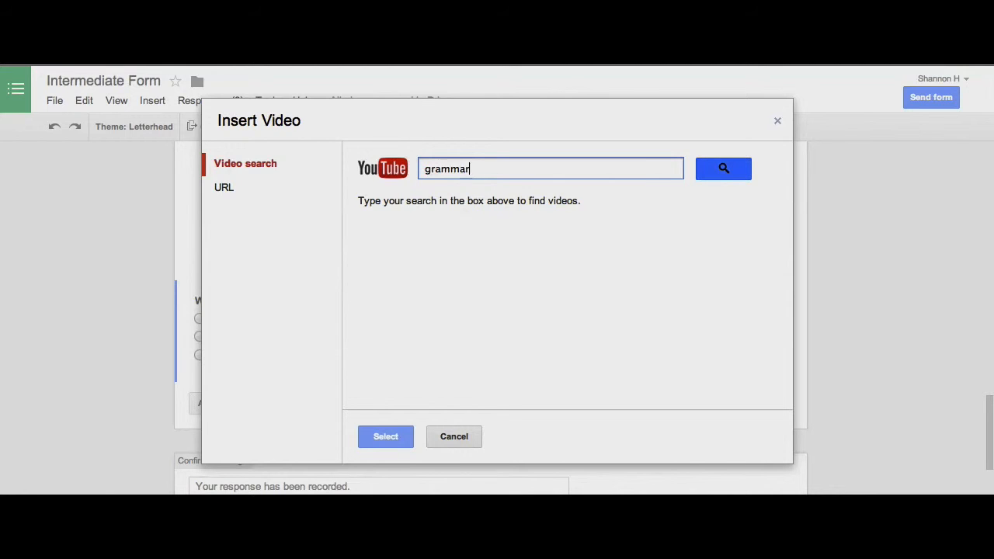
left_click(722, 167)
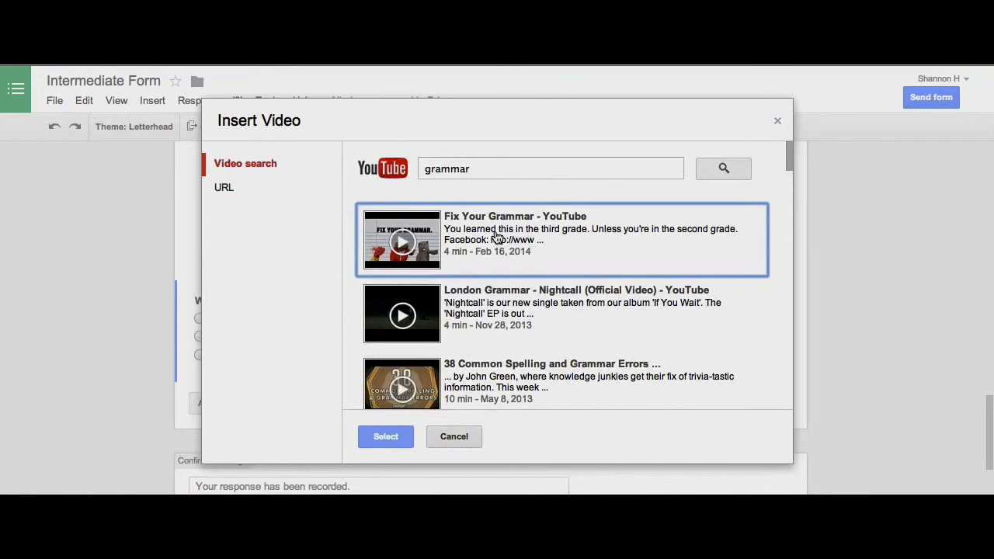
left_click(497, 237)
double_click(497, 237)
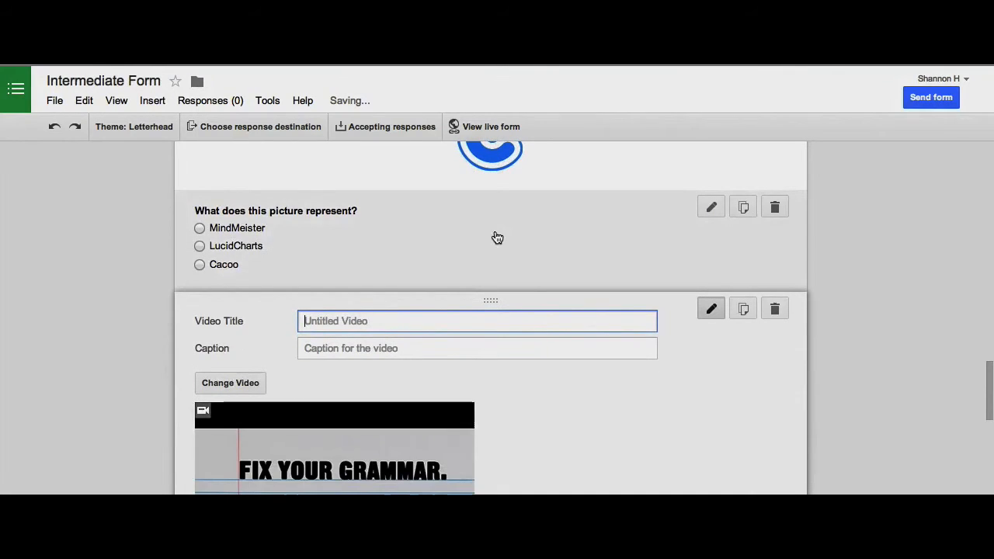
Center the inserted video and finish editing the video item.
scroll(496, 236, "down", 4)
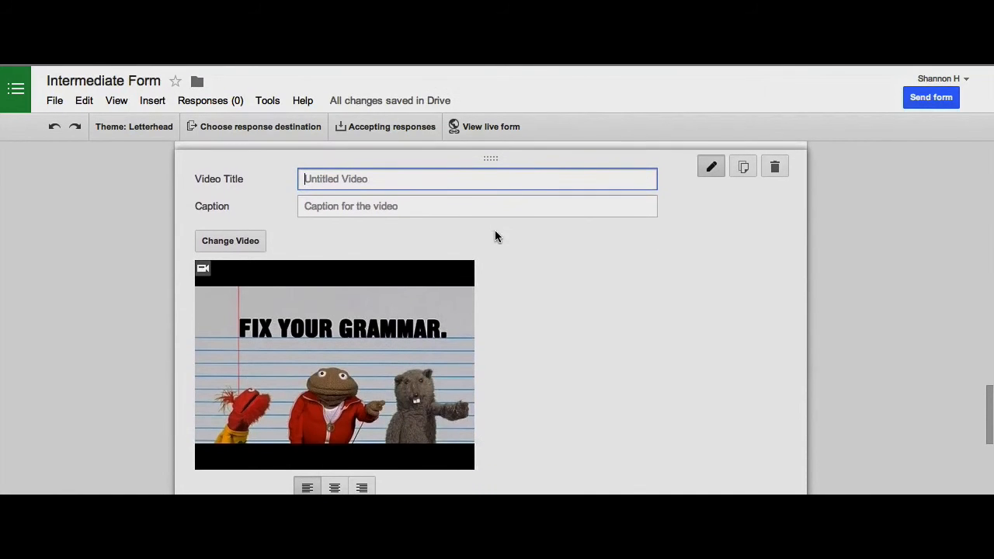
scroll(494, 232, "down", 1)
scroll(488, 196, "up", 2)
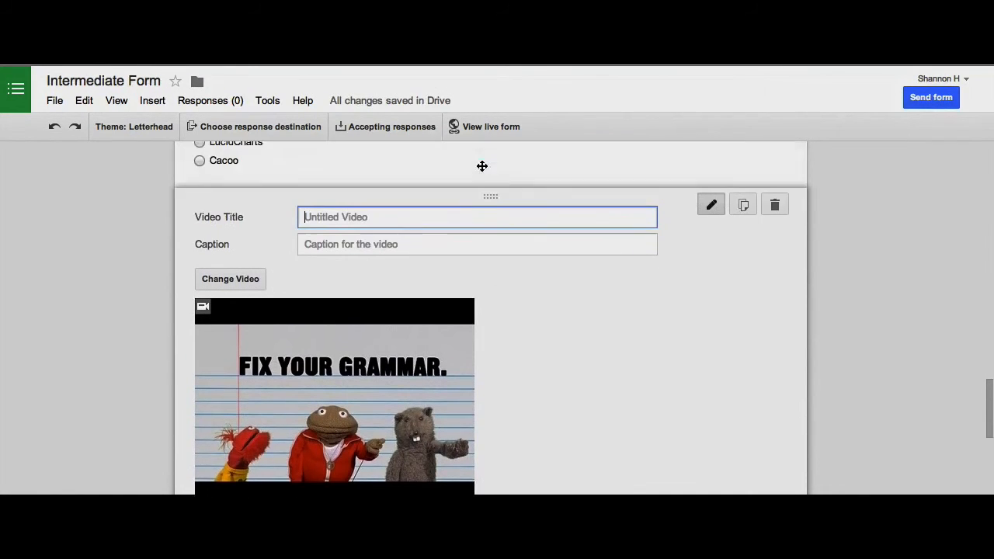
scroll(341, 365, "down", 2)
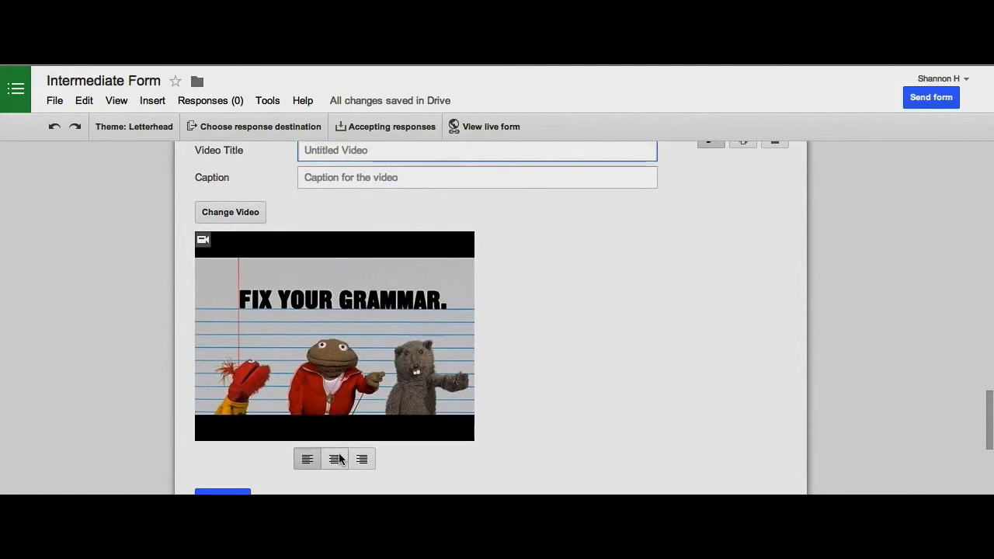
scroll(336, 459, "down", 1)
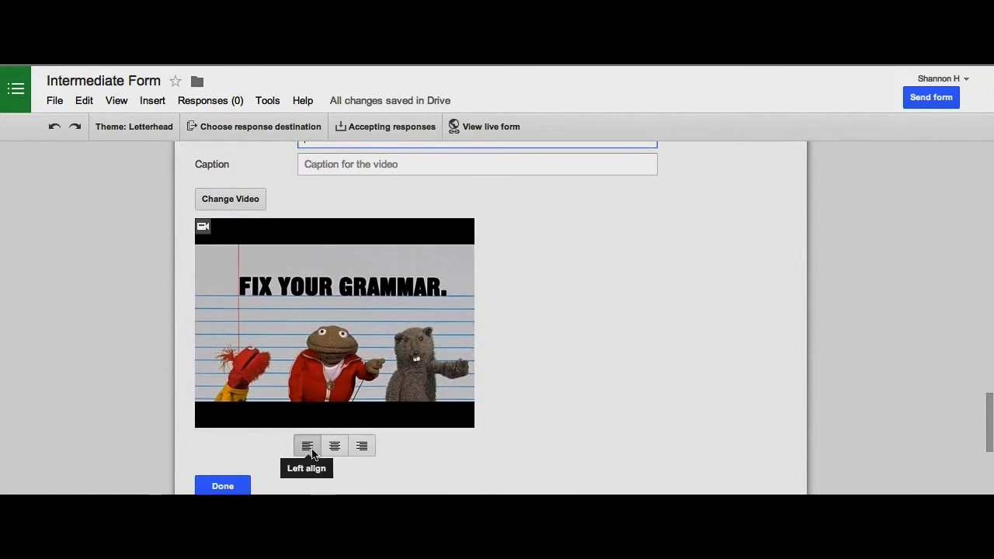
left_click(342, 451)
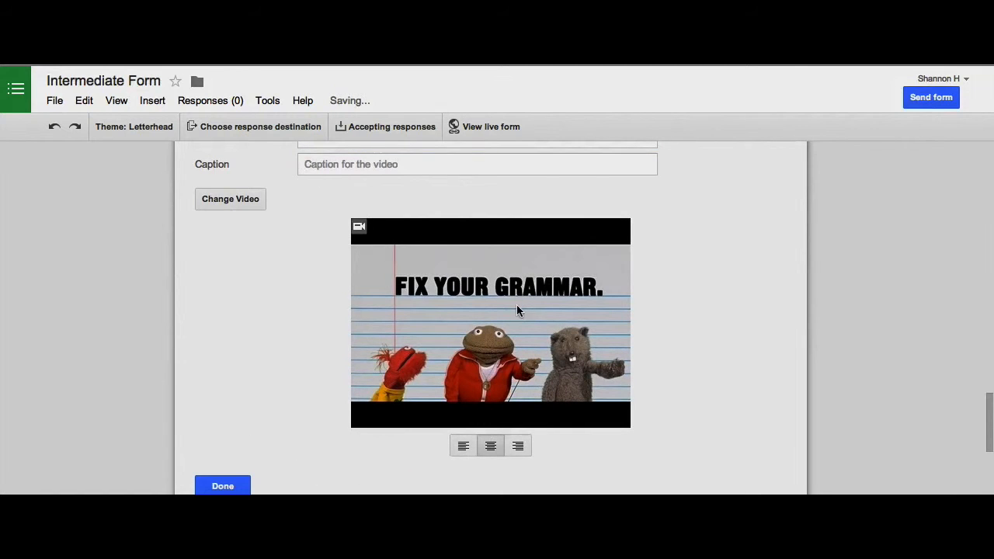
scroll(516, 304, "down", 3)
left_click(230, 392)
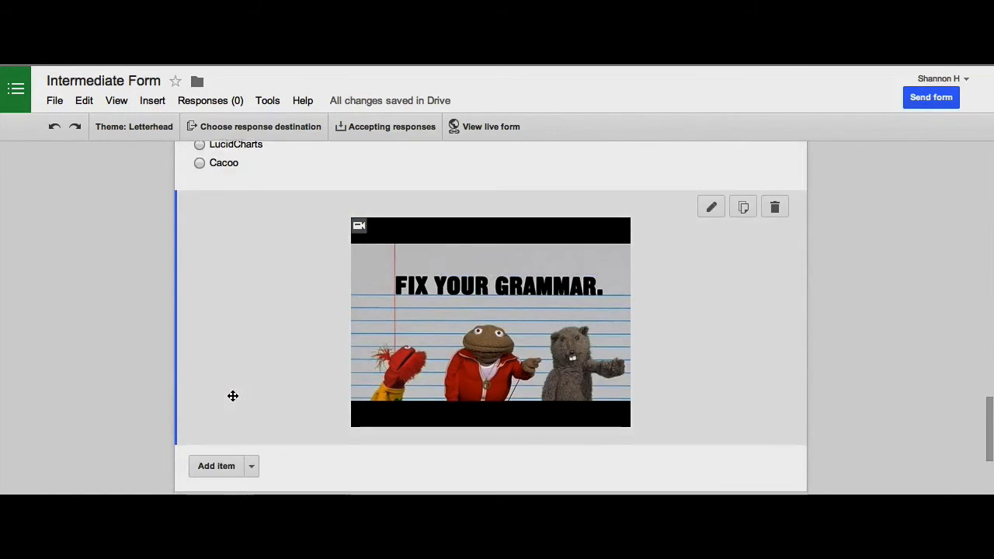
scroll(236, 390, "down", 5)
scroll(256, 342, "up", 5)
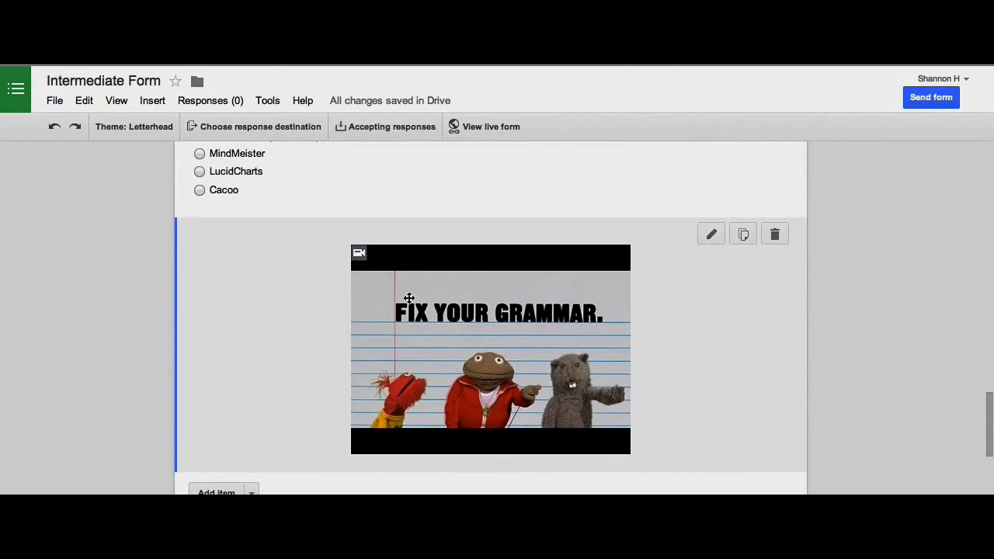
scroll(357, 265, "down", 3)
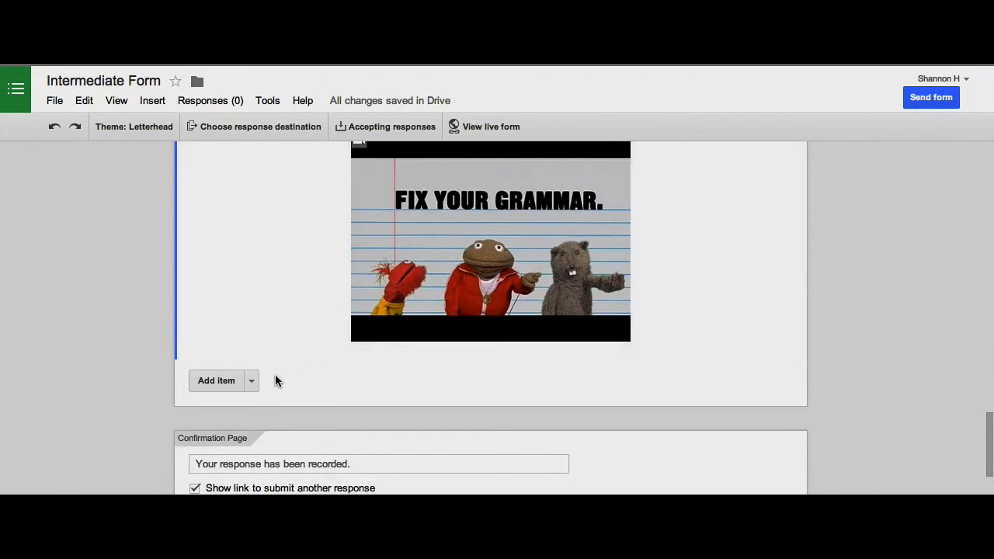
scroll(277, 379, "up", 10)
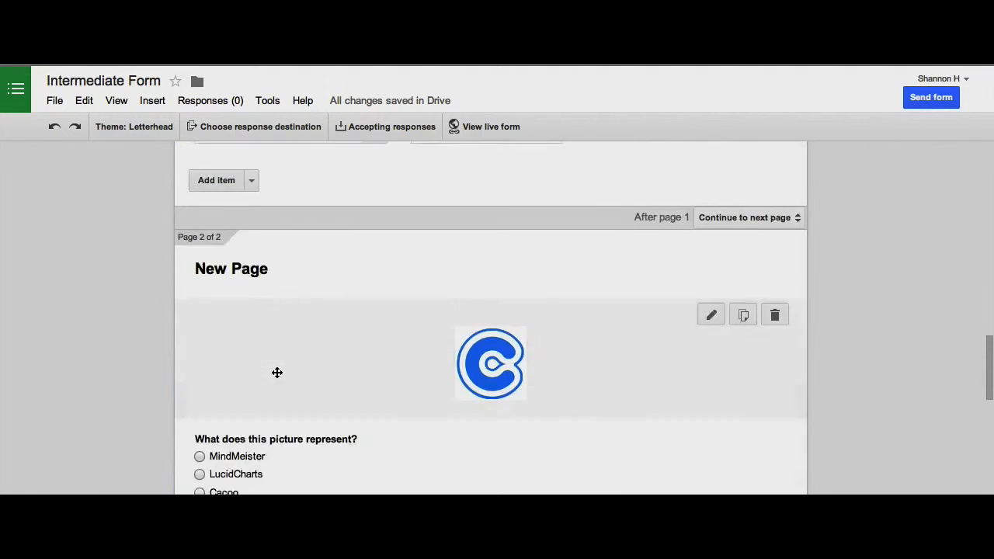
scroll(275, 370, "up", 15)
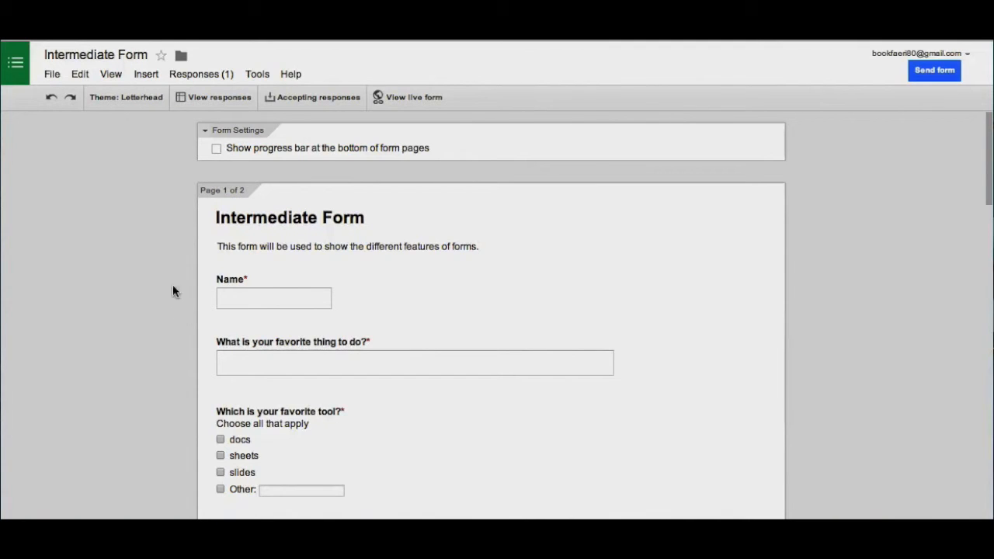
Add a suggested contact as a collaborator with "Can edit" access, send the email invitation and close the sharing settings.
left_click(52, 75)
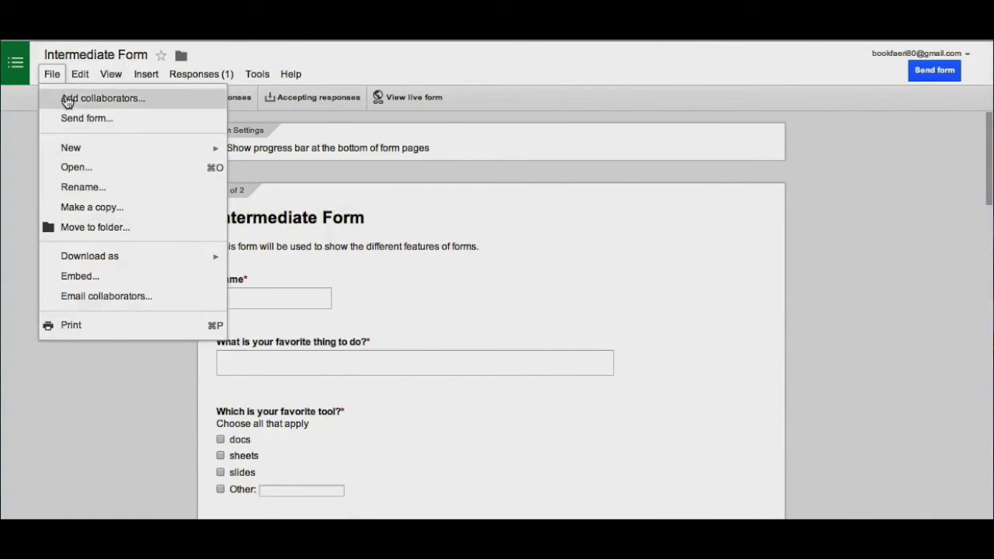
left_click(70, 98)
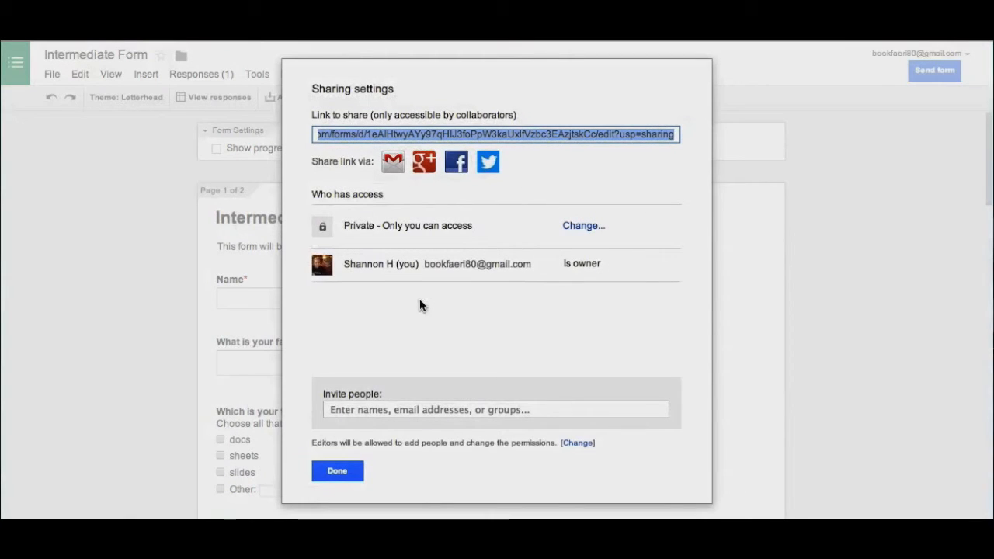
left_click(365, 410)
type("shannon")
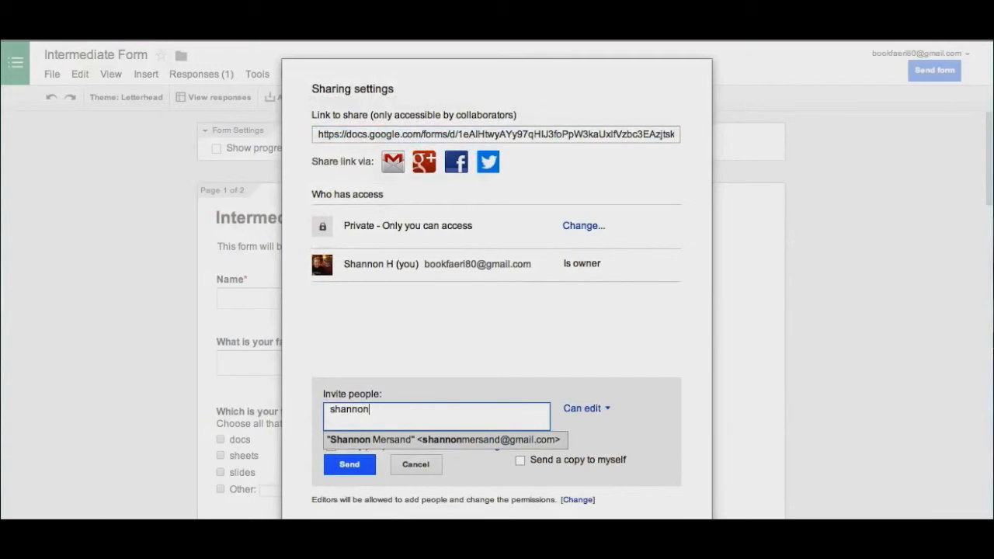
left_click(417, 443)
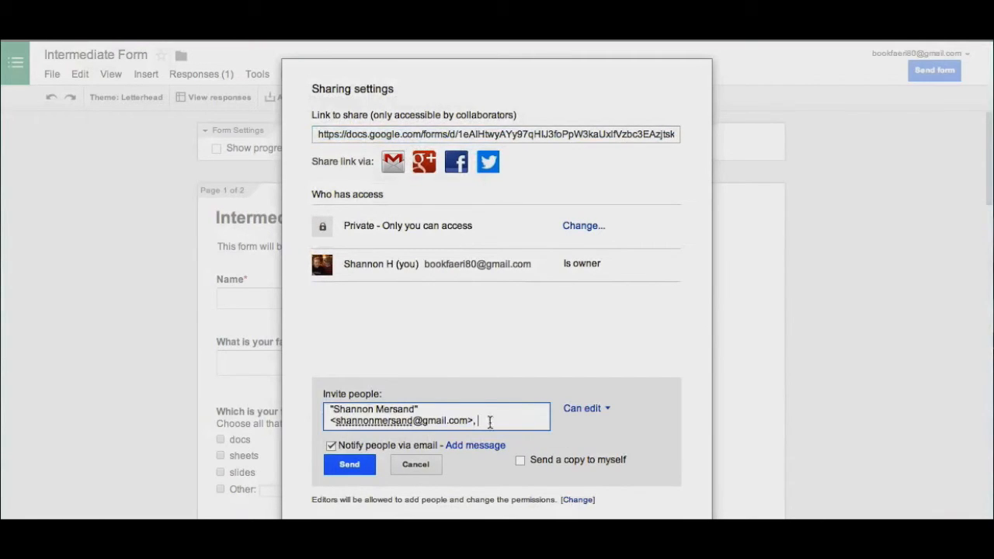
left_click(608, 415)
left_click(650, 406)
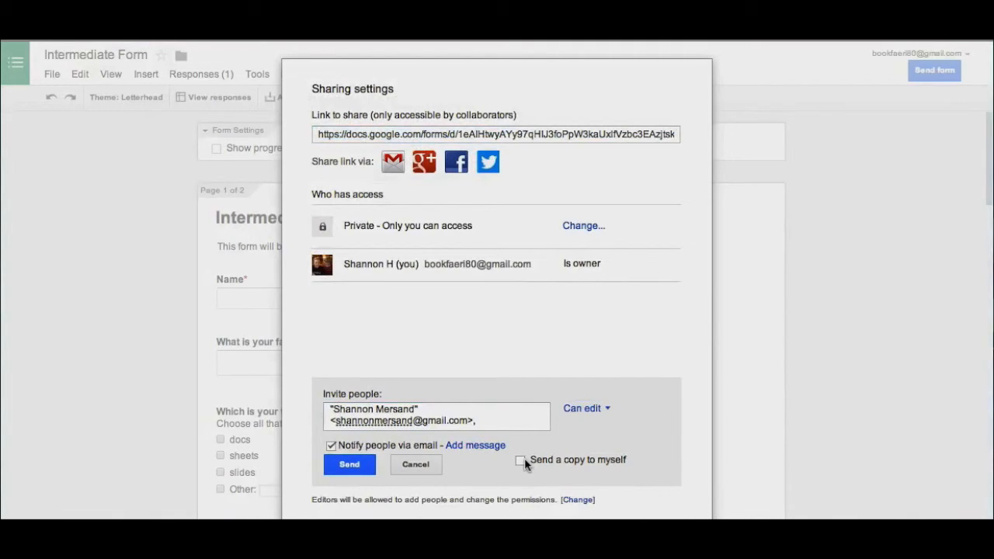
left_click(348, 465)
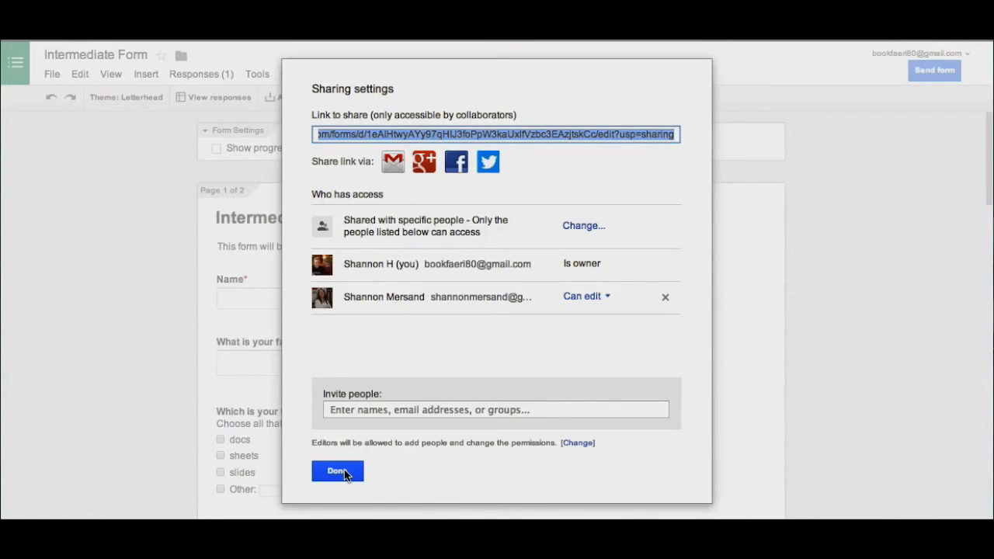
left_click(338, 471)
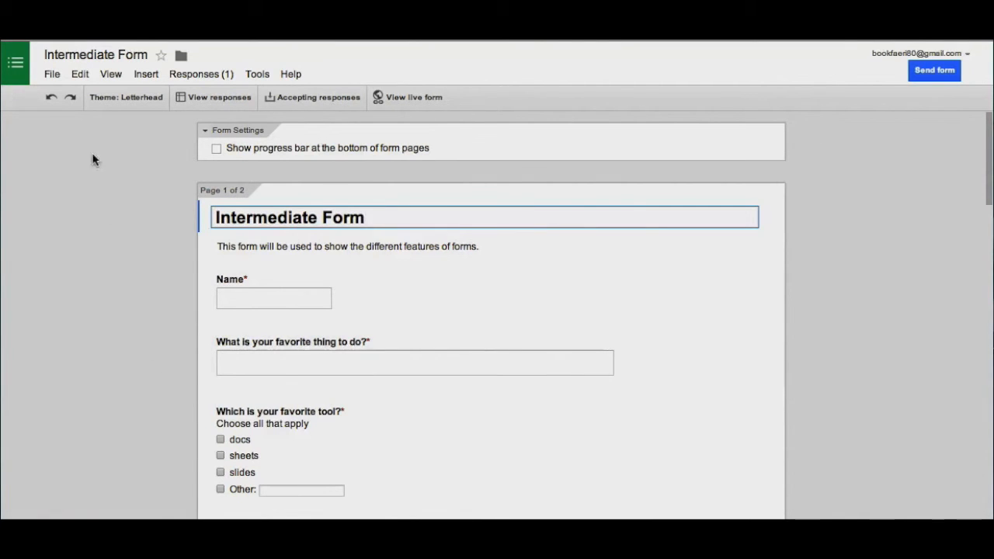
left_click(53, 74)
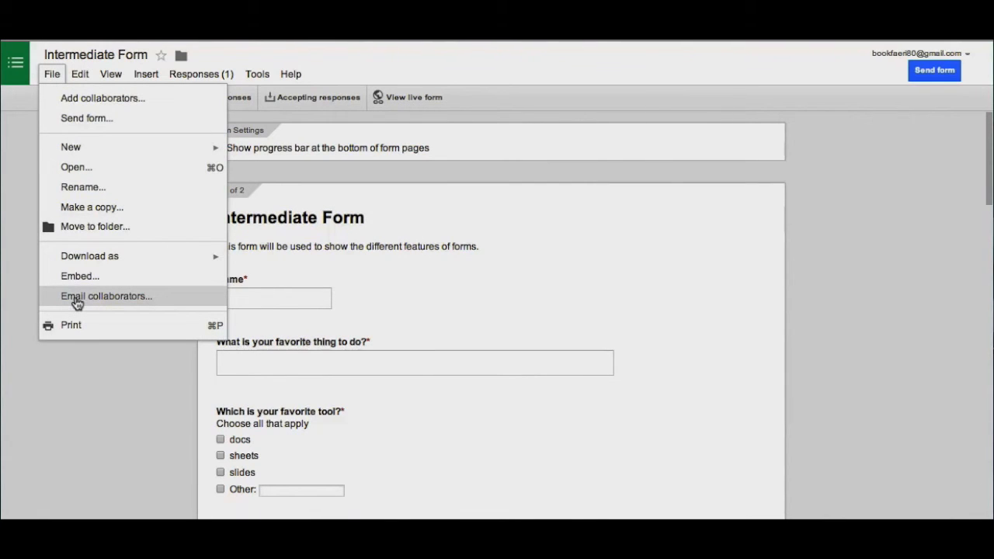
mouse_move(86, 266)
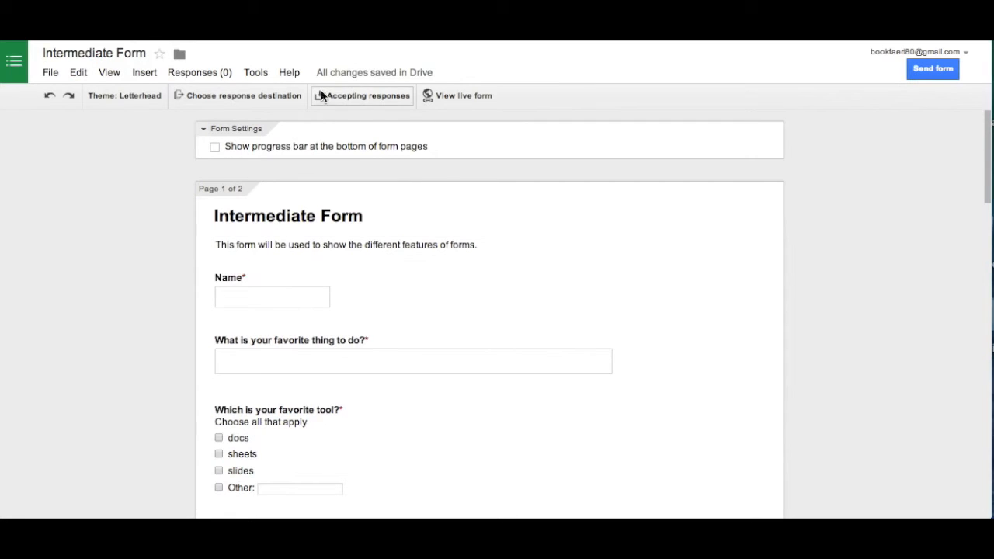
Set the form's response destination to a new spreadsheet named "Intermediate Form (Responses)".
left_click(203, 73)
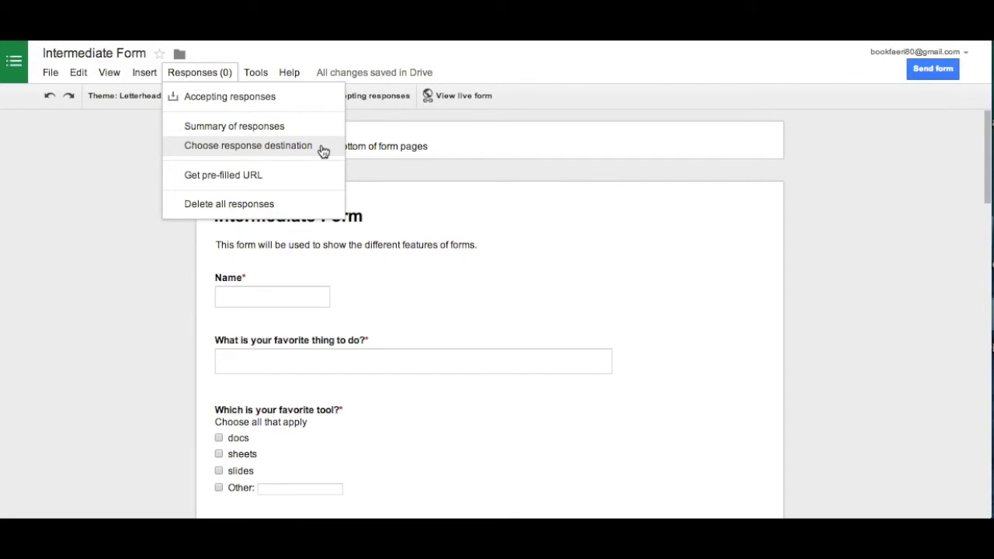
left_click(269, 146)
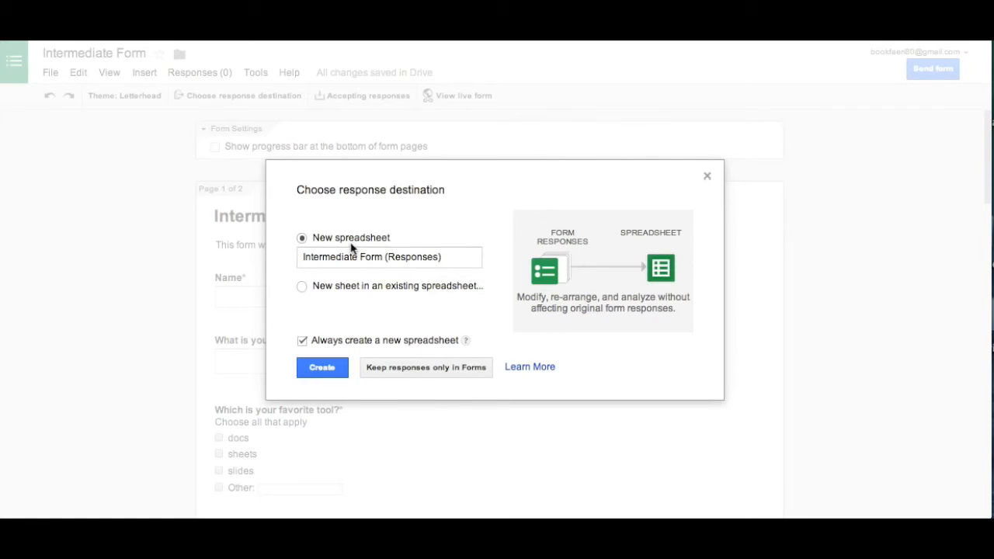
left_click(314, 368)
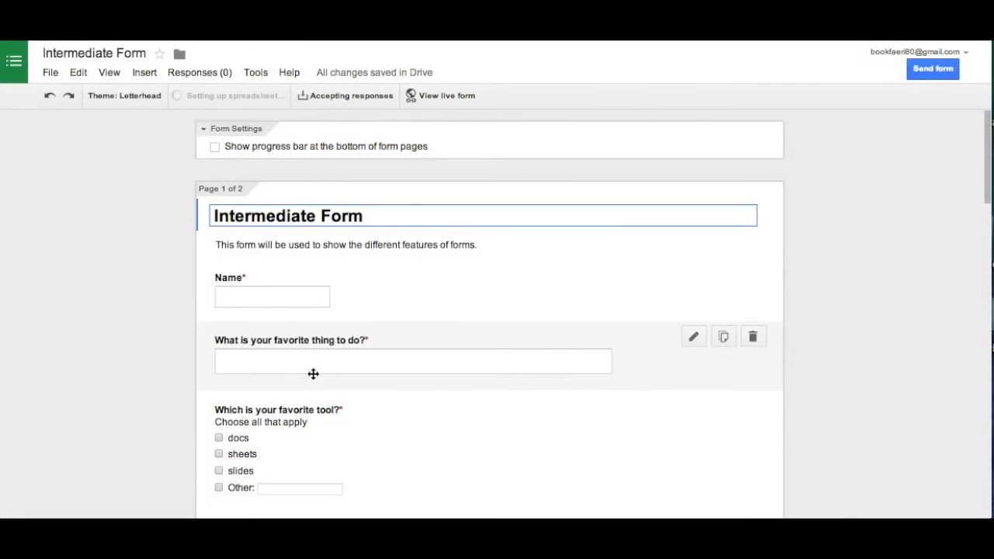
Go to Google Drive and open "Intermediate Form (Responses)" from the "Intermediate Google Apps" folder.
left_click(9, 66)
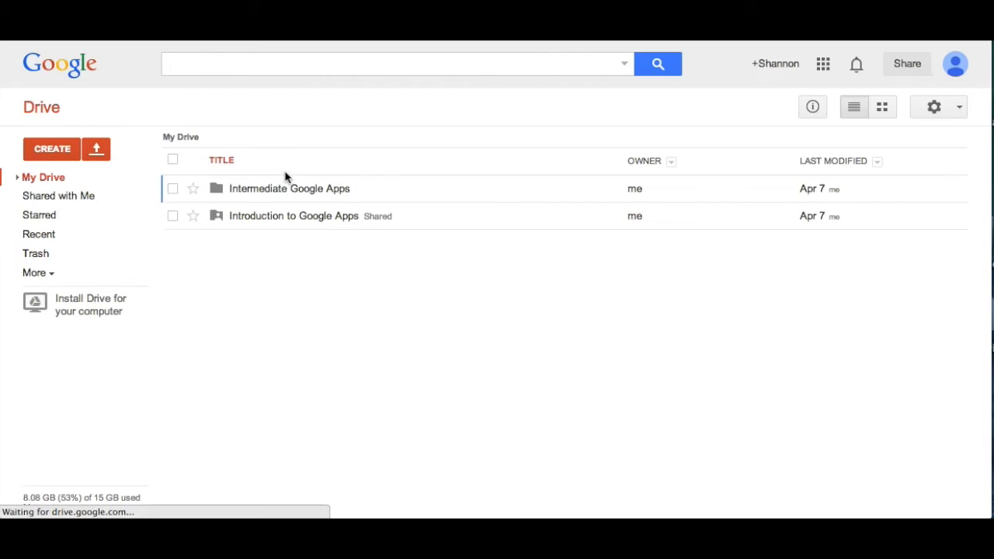
left_click(259, 194)
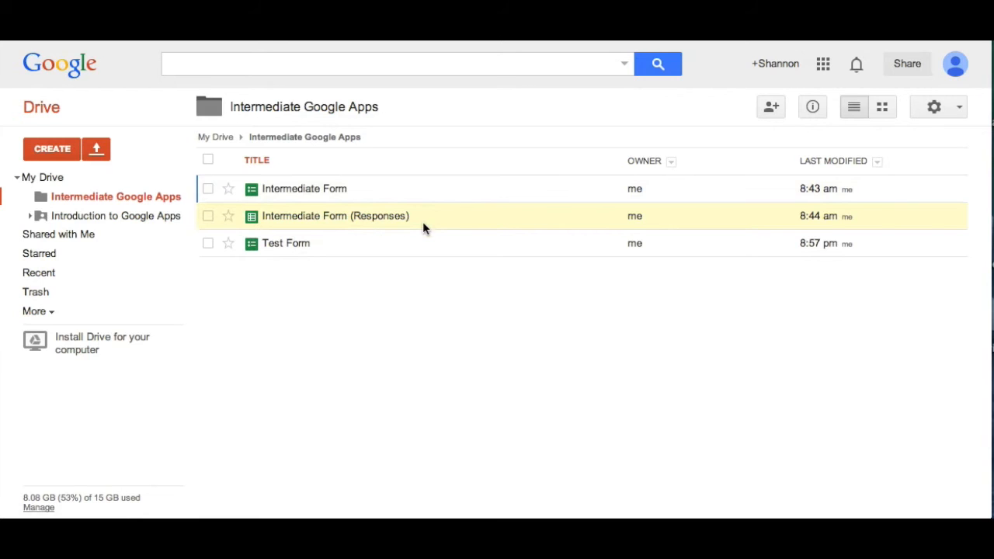
left_click(317, 218)
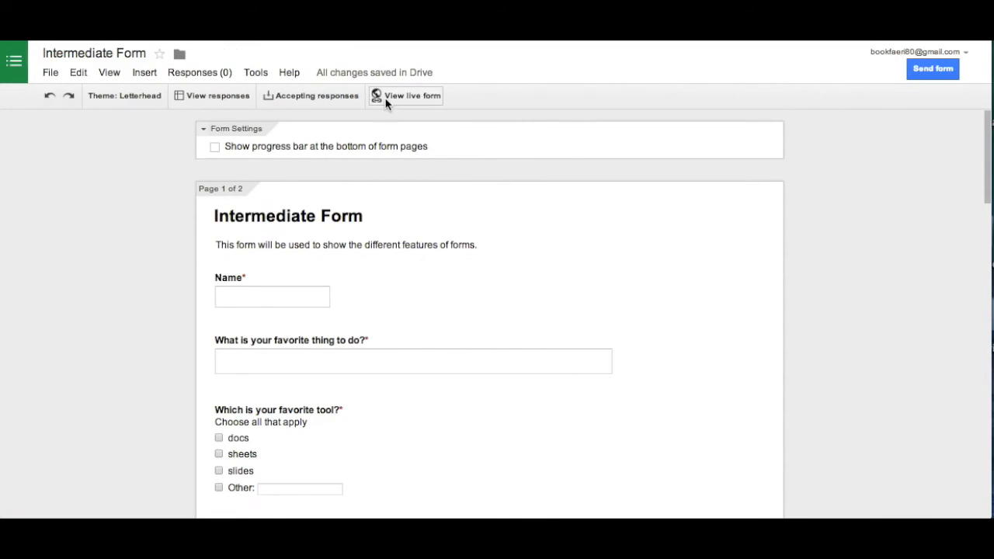
Open the live form, fill in the respondent's name and answer the favorite thing question with "I like to read books".
left_click(379, 98)
left_click(232, 200)
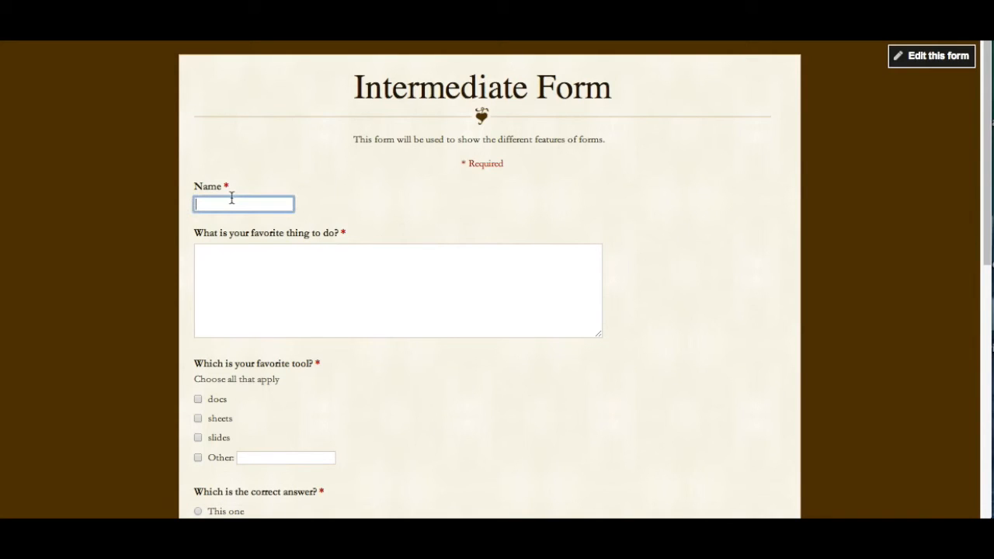
type("Fred")
key("Tab")
type("I like to read books")
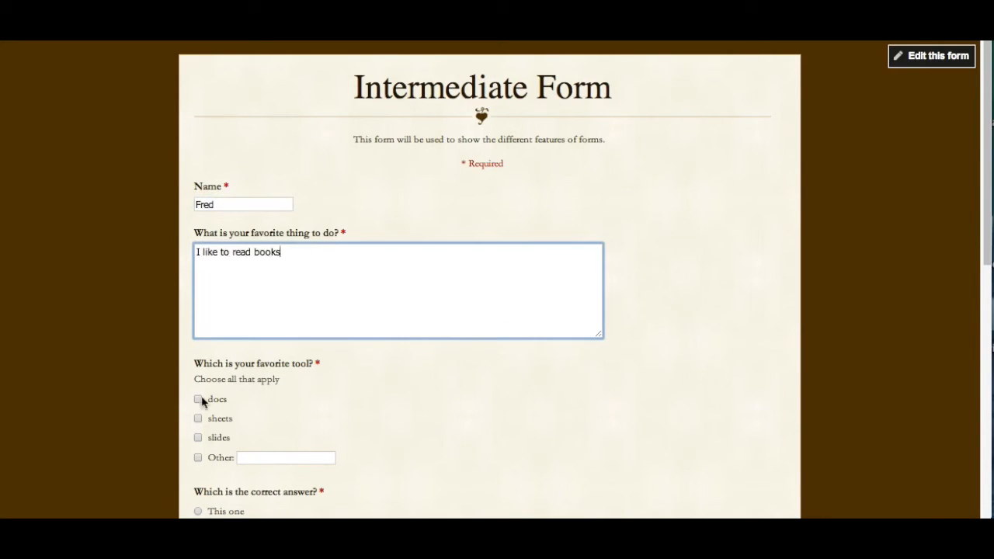
Tick "slides" as the favorite tool, choose an answer to the multiple-choice question and select "Option 3" for the Drop down Question.
left_click(199, 438)
scroll(201, 438, "down", 5)
left_click(199, 155)
left_click(225, 225)
left_click(233, 270)
Answer 6 on the butterfly scale, rate Drive and Sheets as "extremely comfortable" in the grid, and continue to the form's second page.
scroll(233, 269, "down", 3)
left_click(304, 202)
left_click(517, 292)
left_click(517, 341)
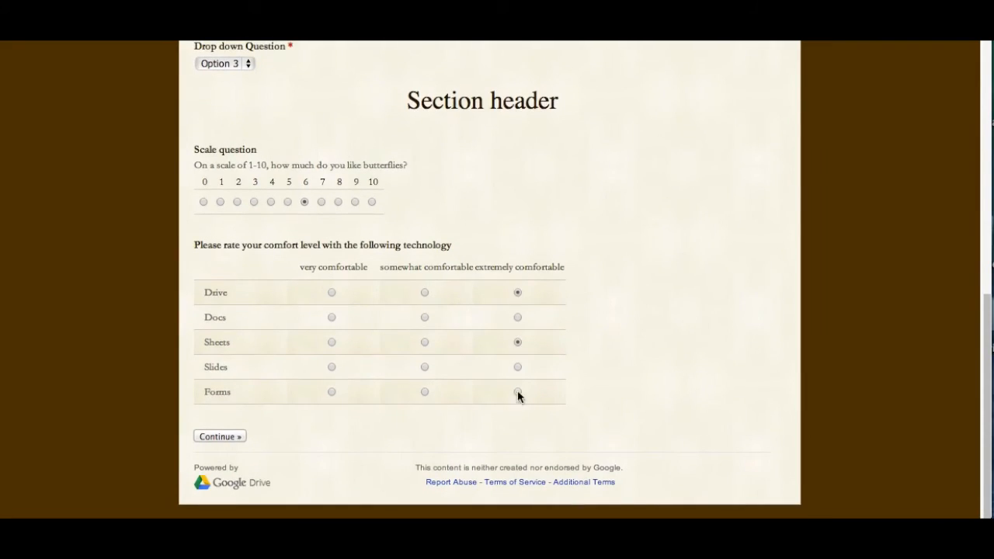
left_click(219, 435)
Enter 04/10/2014 with hour 12 as the extra help date and time, and submit the form response.
left_click(295, 229)
type("0410201412")
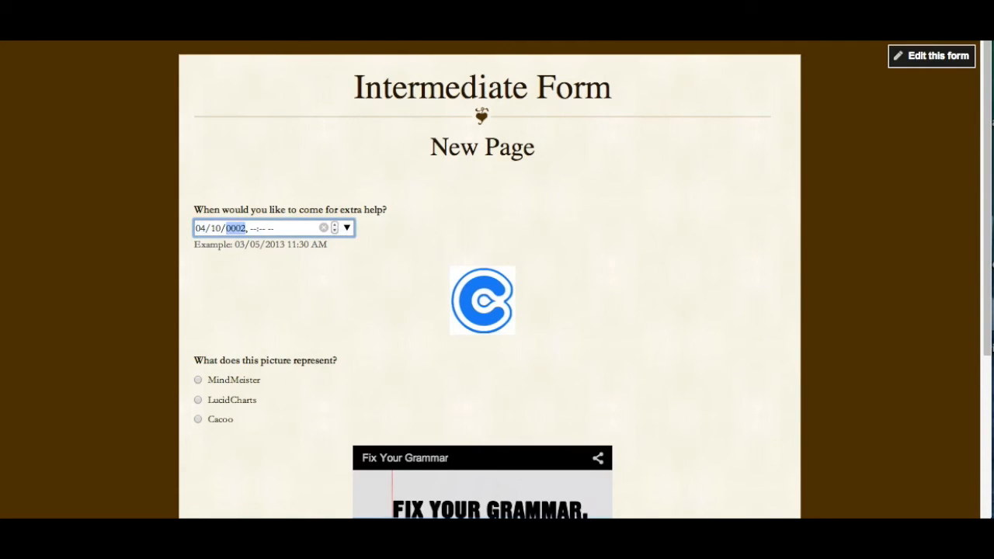
scroll(287, 184, "down", 3)
left_click(243, 423)
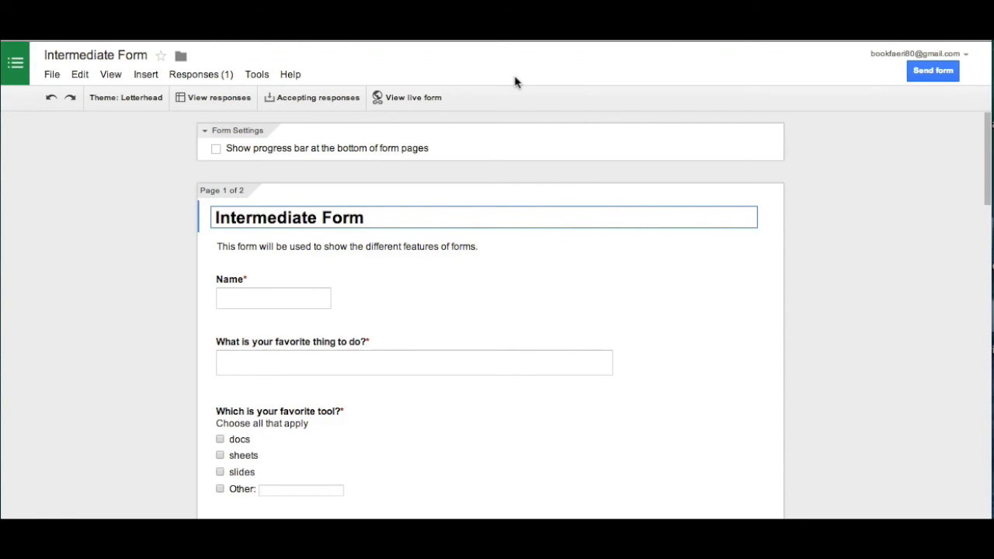
Open the form's sending options, select the HTML embed code, and return to select the form's share link.
left_click(917, 75)
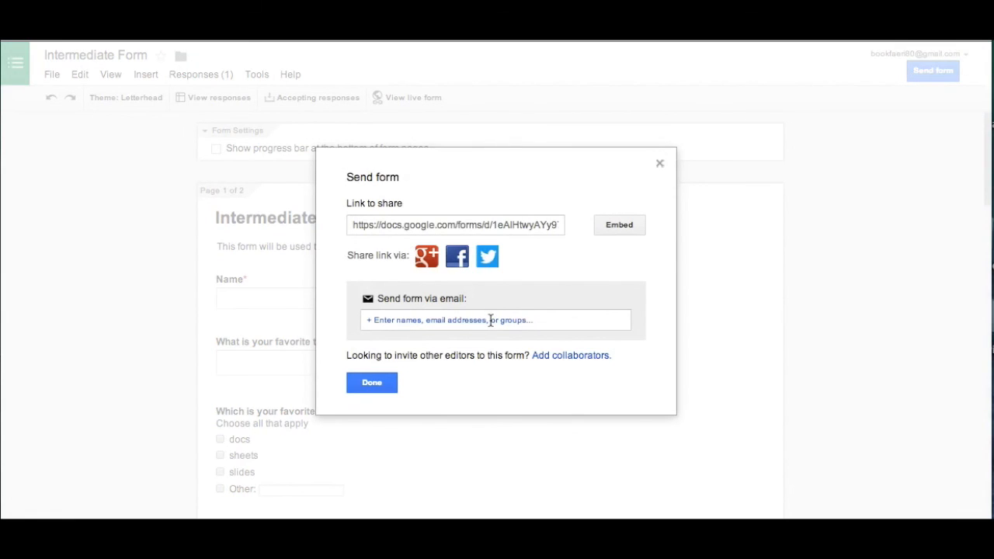
left_click(609, 233)
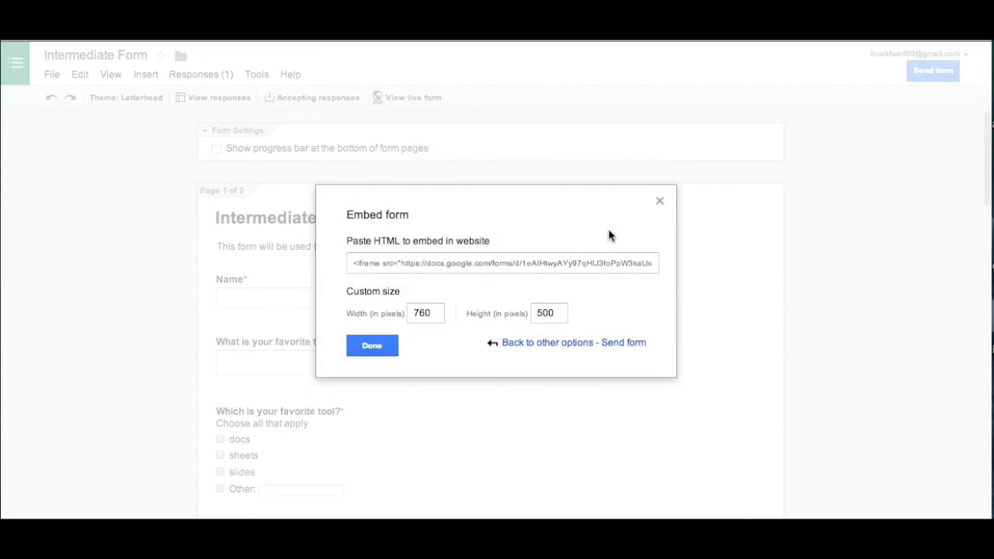
left_click(518, 263)
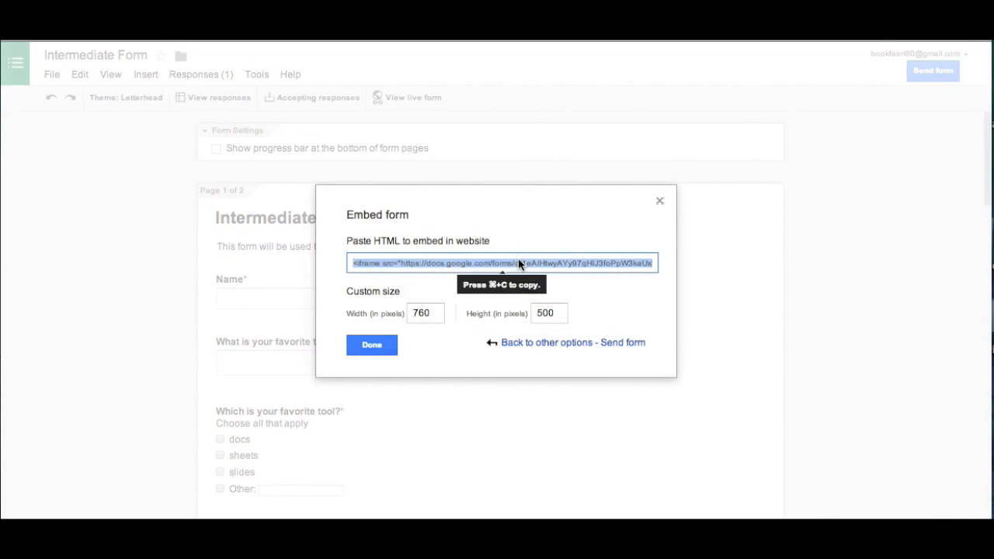
left_click(505, 342)
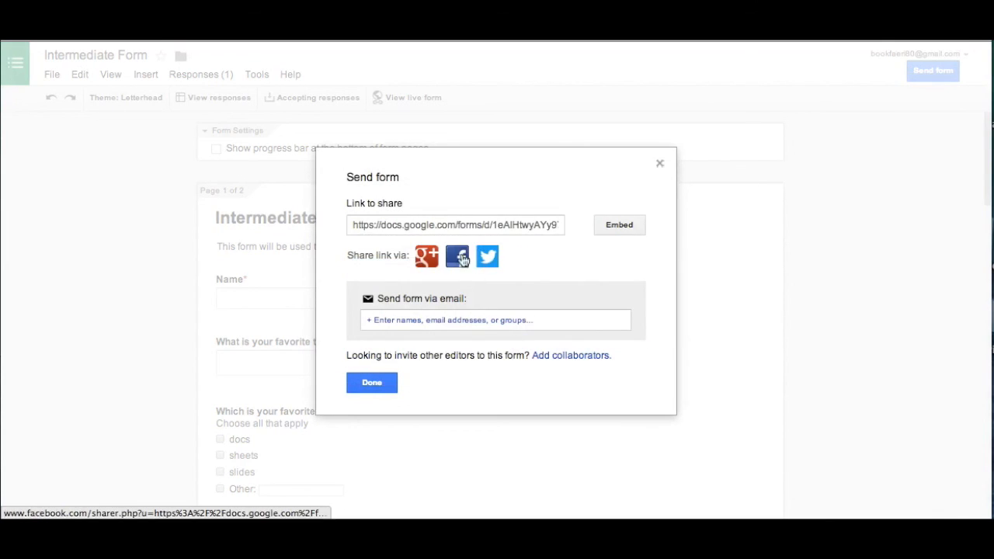
left_click(438, 224)
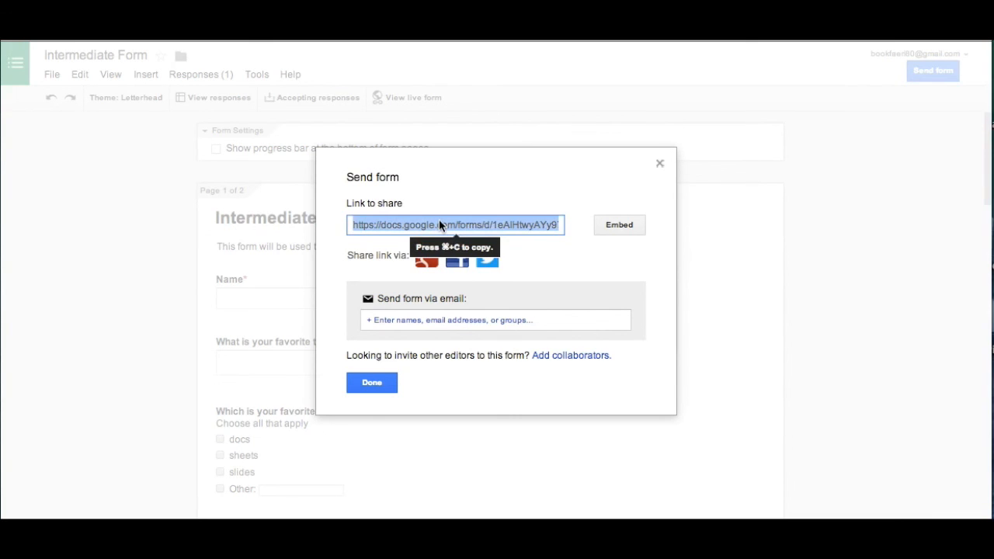